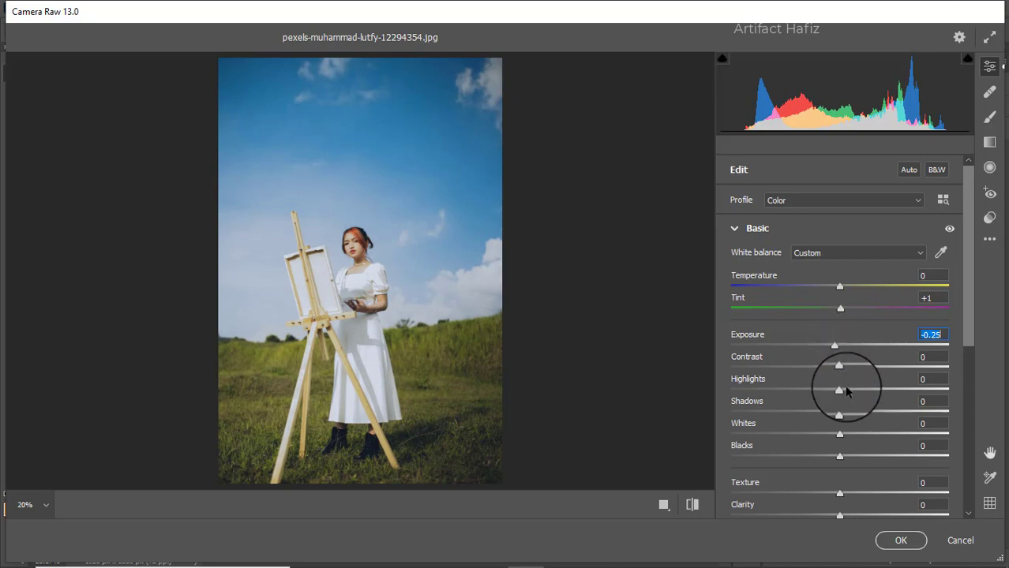
# Set Highlights to -33, Shadows to +12, Whites to +18 and Blacks to -9 in the basic tone adjustments.
pyautogui.moveTo(840, 390); pyautogui.dragTo(804, 397)
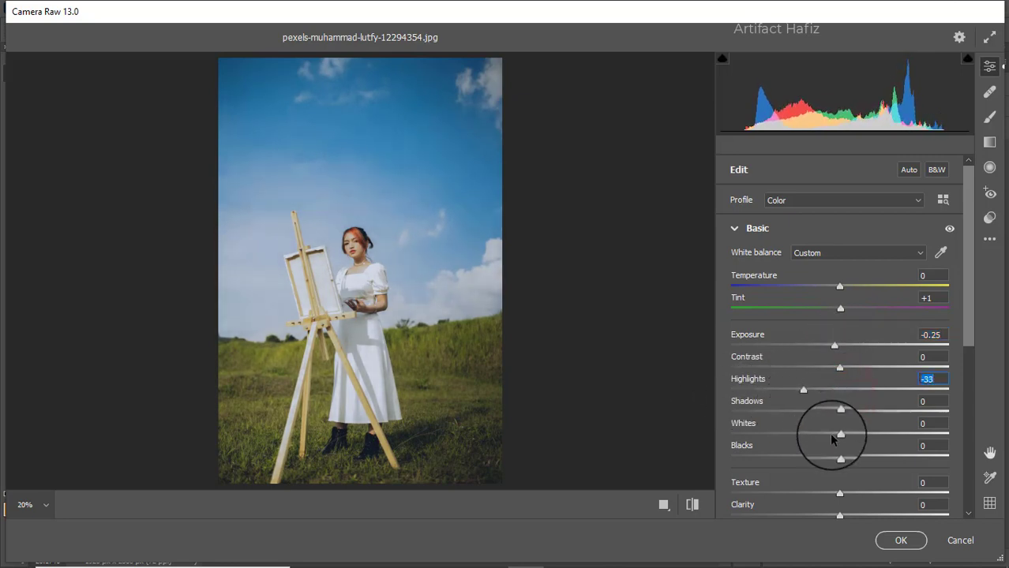
pyautogui.moveTo(839, 434); pyautogui.dragTo(853, 416)
pyautogui.moveTo(839, 456); pyautogui.dragTo(830, 458)
pyautogui.scroll(-4, 843, 415)
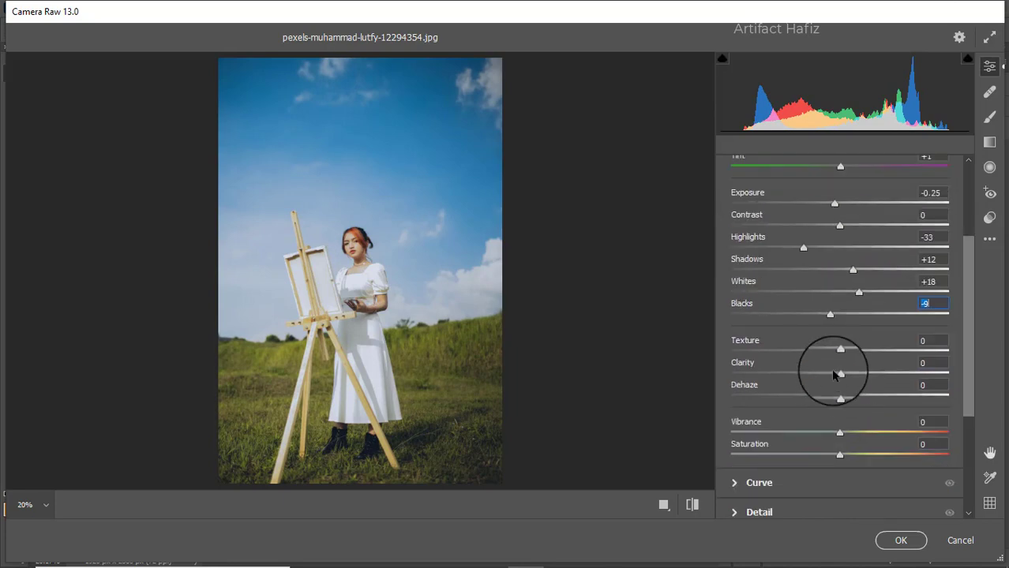
# Set Texture to +2, Clarity to +4, Dehaze to +3, Vibrance to +10 and Saturation to -3.
pyautogui.moveTo(837, 357); pyautogui.dragTo(847, 399)
pyautogui.scroll(-2, 821, 331)
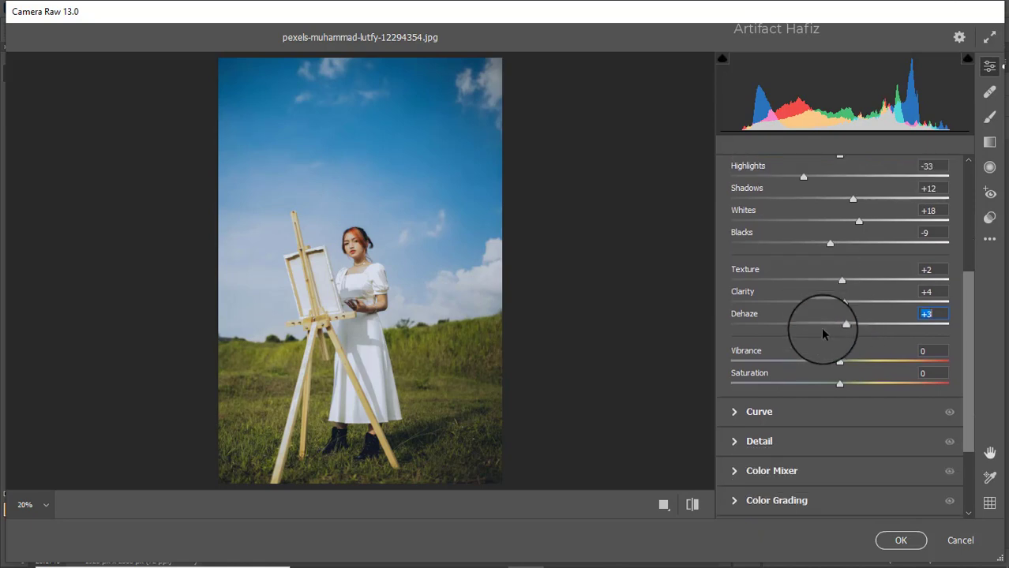
pyautogui.moveTo(842, 363); pyautogui.dragTo(844, 362)
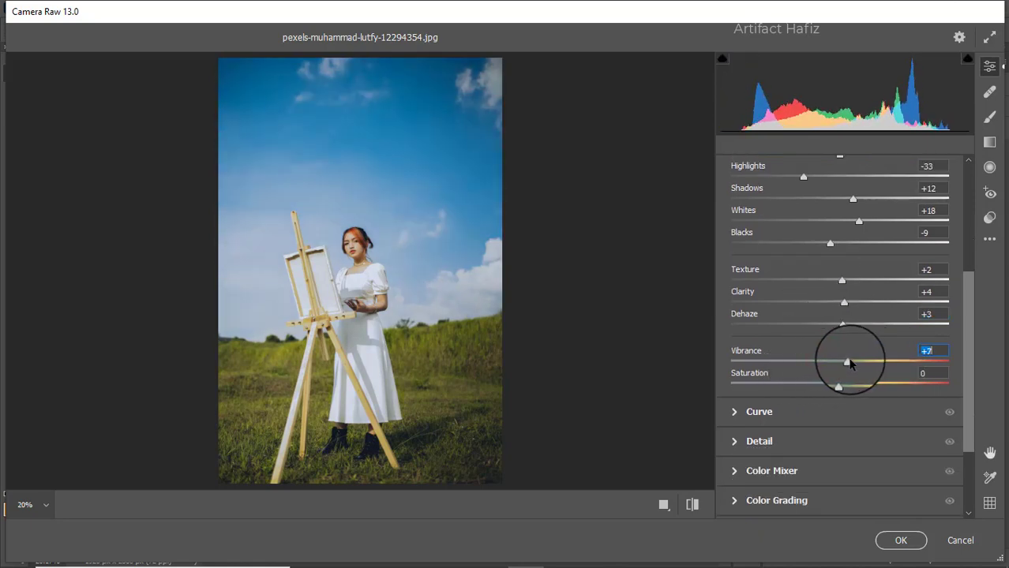
pyautogui.moveTo(840, 385); pyautogui.dragTo(838, 387)
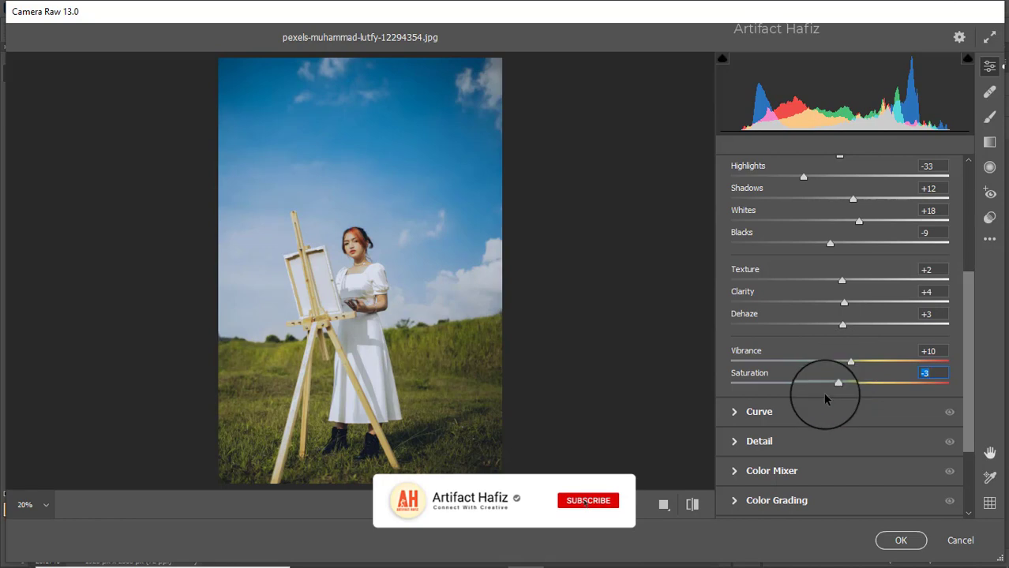
# Shape the main point curve into a gentle S, lowering a shadow point slightly and placing a highlight point at input 188, output 193.
pyautogui.click(798, 426)
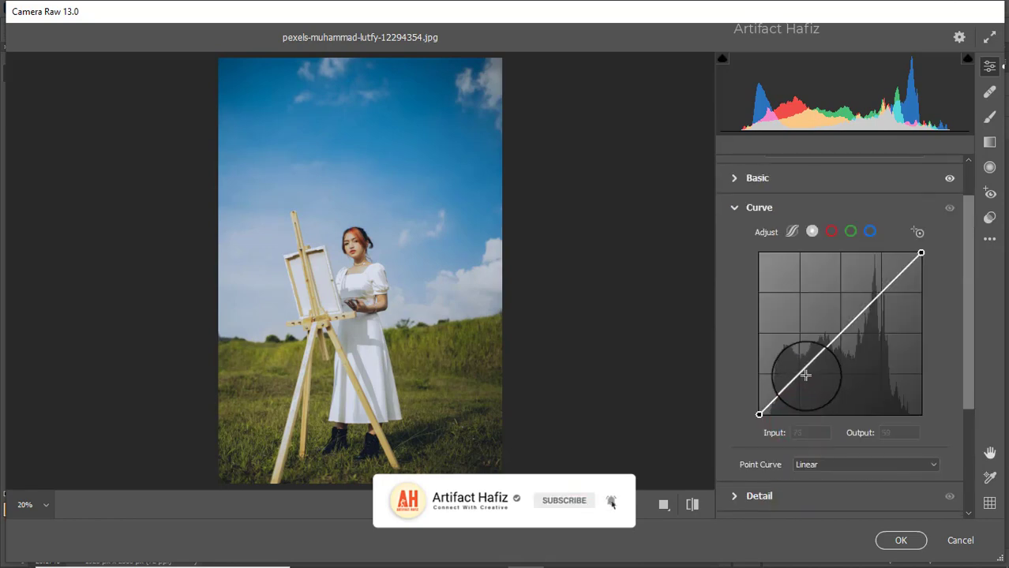
pyautogui.moveTo(799, 371); pyautogui.dragTo(801, 377)
pyautogui.moveTo(869, 289); pyautogui.dragTo(878, 292)
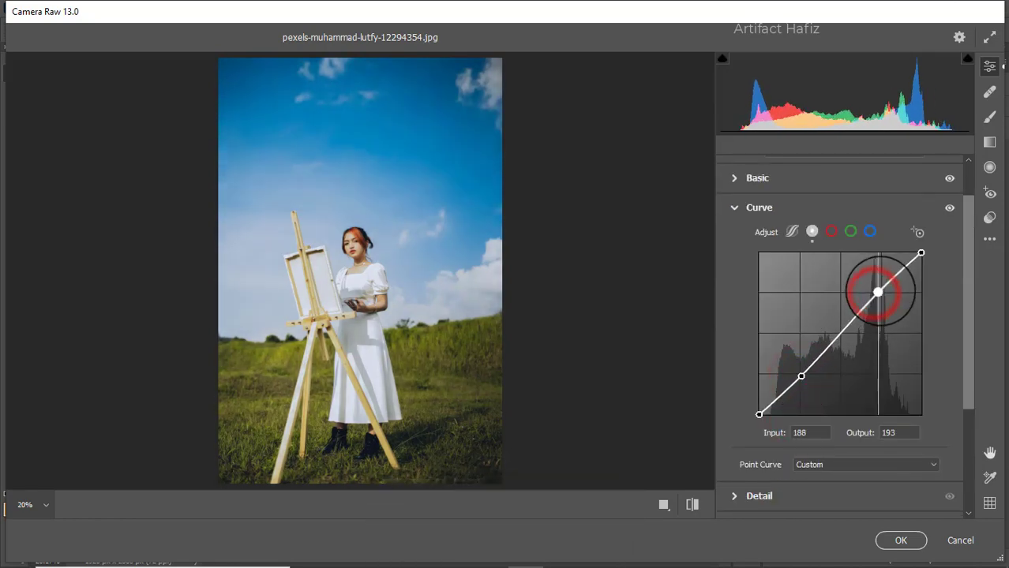
# Move the blue channel curve's black point slightly to the right along the input axis.
pyautogui.click(869, 232)
pyautogui.click(758, 414)
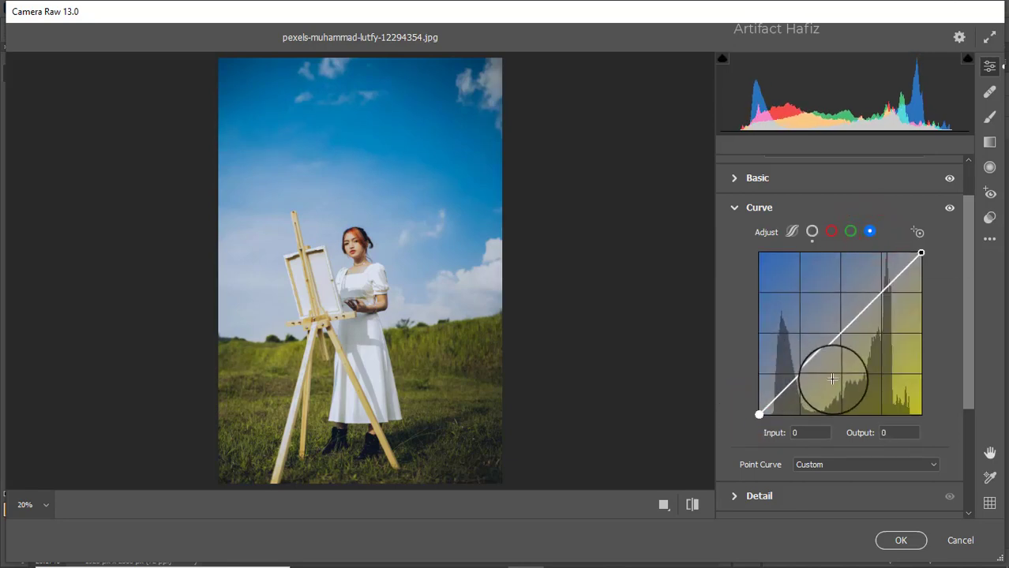
pyautogui.moveTo(758, 413); pyautogui.dragTo(762, 411)
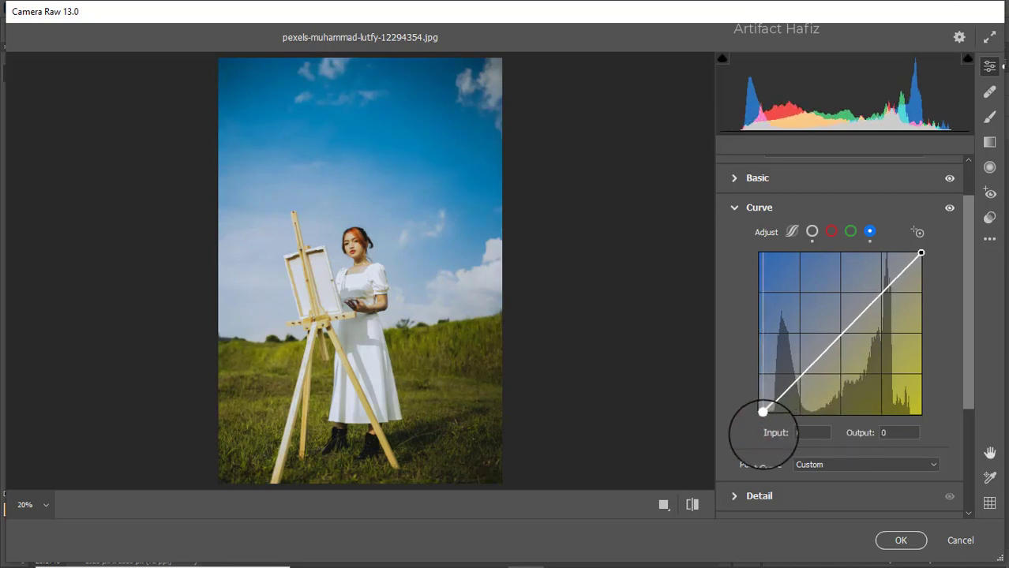
# Set Sharpening to 10, Noise Reduction to 3 and Color Noise Reduction to 15.
pyautogui.scroll(-3, 793, 347)
pyautogui.click(807, 361)
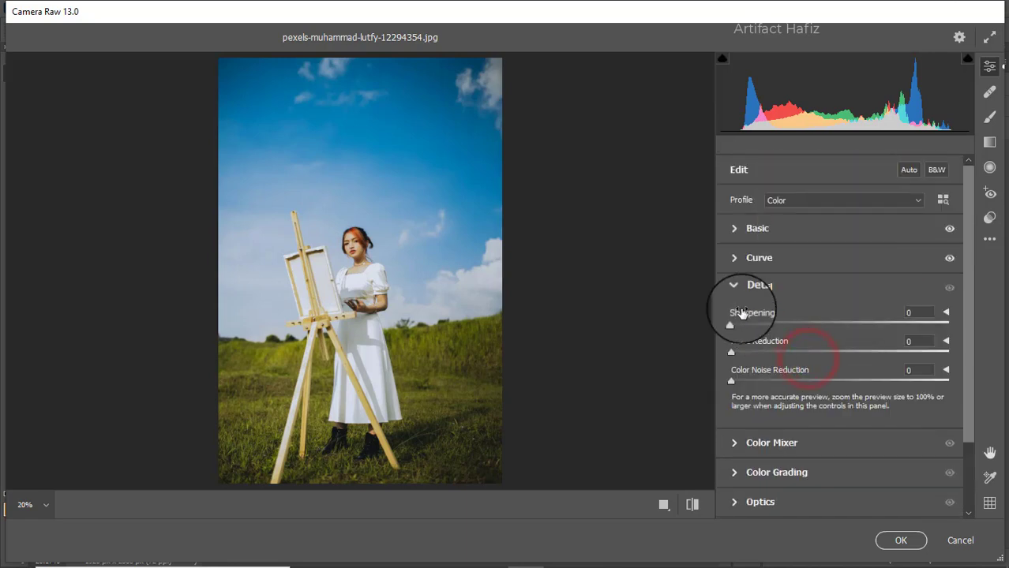
pyautogui.click(738, 321)
pyautogui.moveTo(731, 353); pyautogui.dragTo(766, 393)
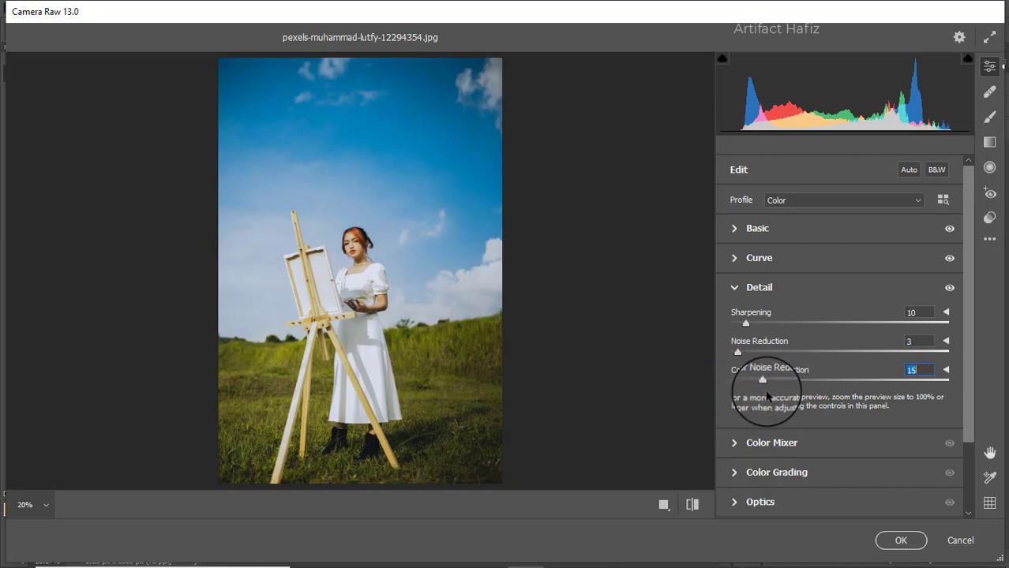
# In the HSL color mixer, set saturation to +9 for Reds, -7 for Yellows, -63 for Greens, +3 for Aquas and +1 for Blues.
pyautogui.click(760, 443)
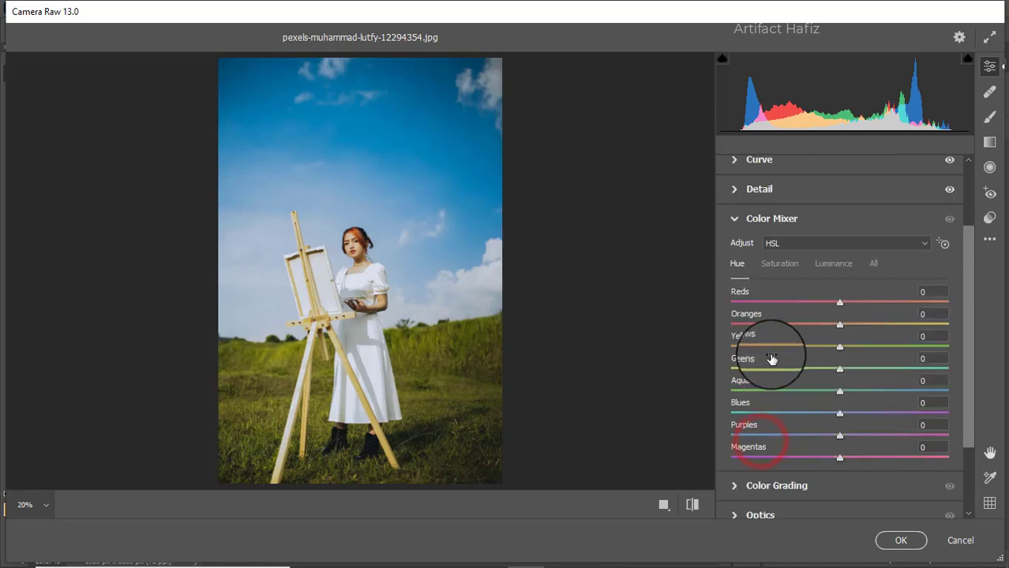
pyautogui.click(779, 265)
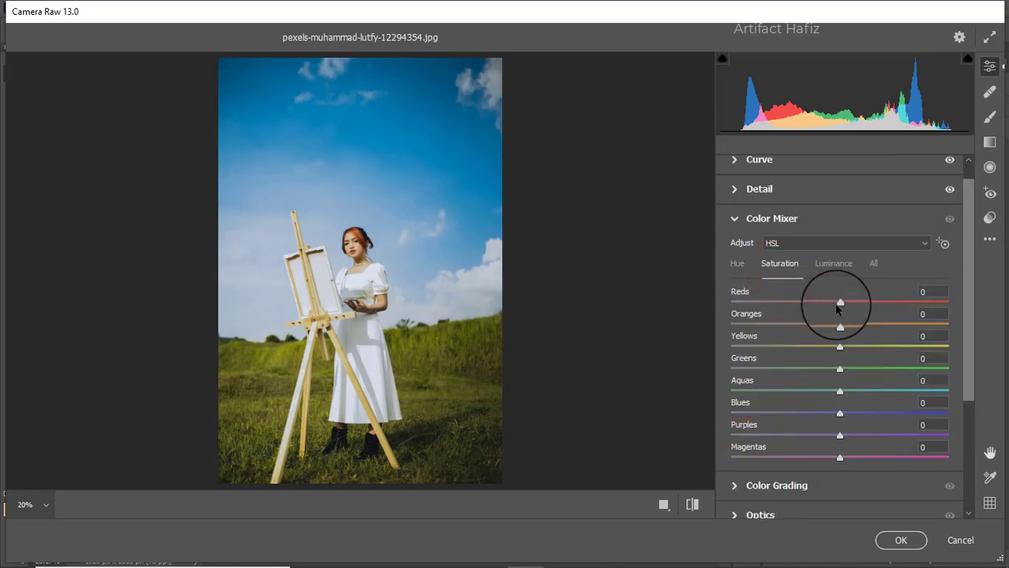
pyautogui.moveTo(839, 304); pyautogui.dragTo(869, 308)
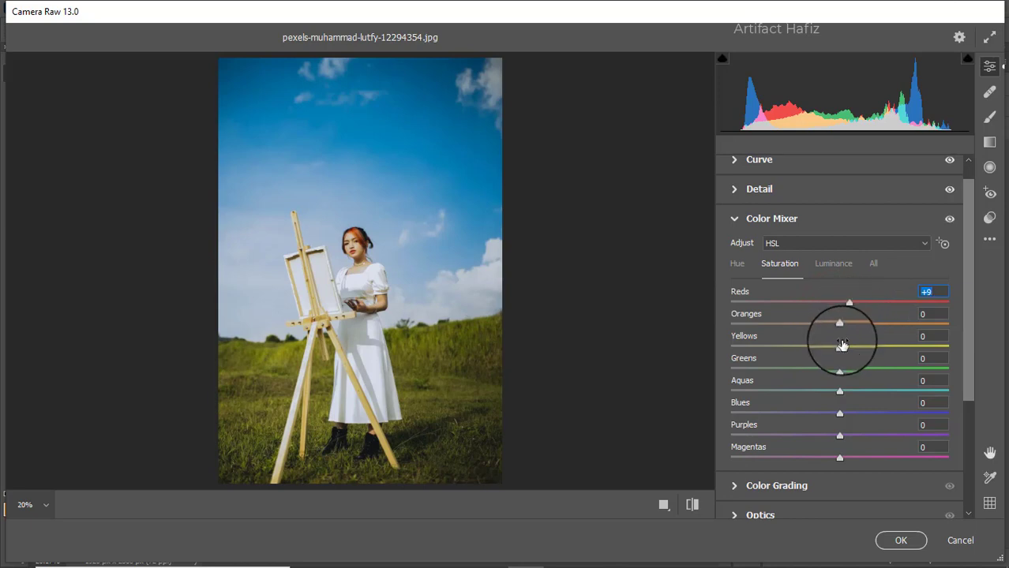
pyautogui.moveTo(833, 361); pyautogui.dragTo(770, 371)
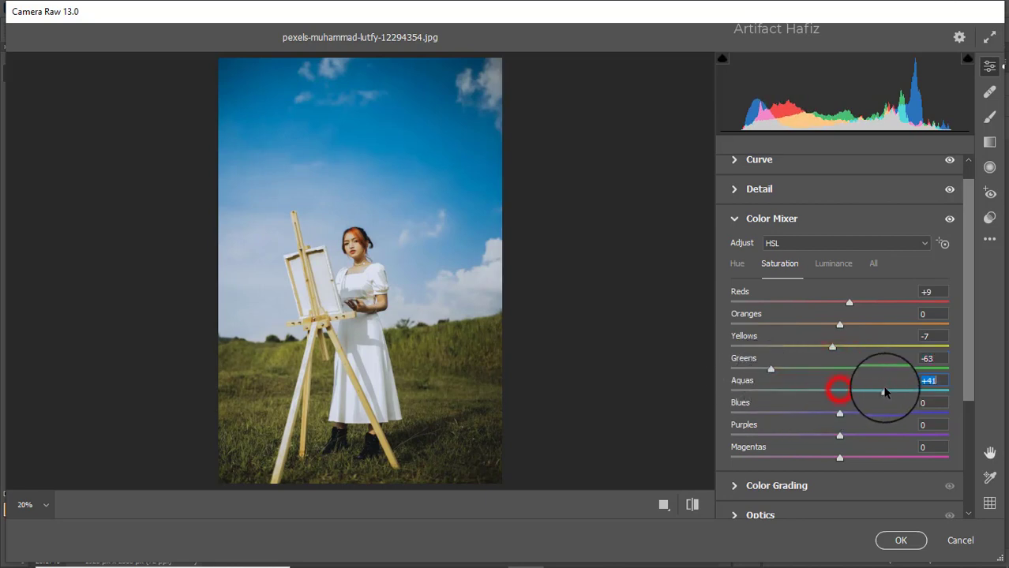
pyautogui.moveTo(838, 413)
pyautogui.mouseDown()
pyautogui.moveTo(894, 417)
pyautogui.moveTo(835, 424)
pyautogui.moveTo(840, 416)
pyautogui.mouseUp()
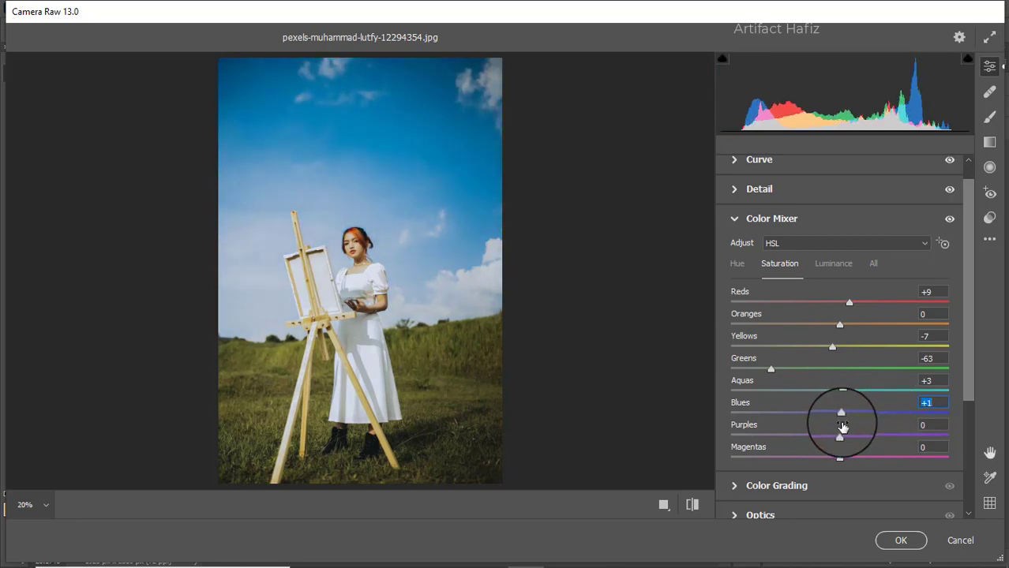
# Color grade the shadows toward orange-red, the highlights to blue at hue 224 and saturation 13, and the midtones slightly toward yellow-orange.
pyautogui.click(802, 485)
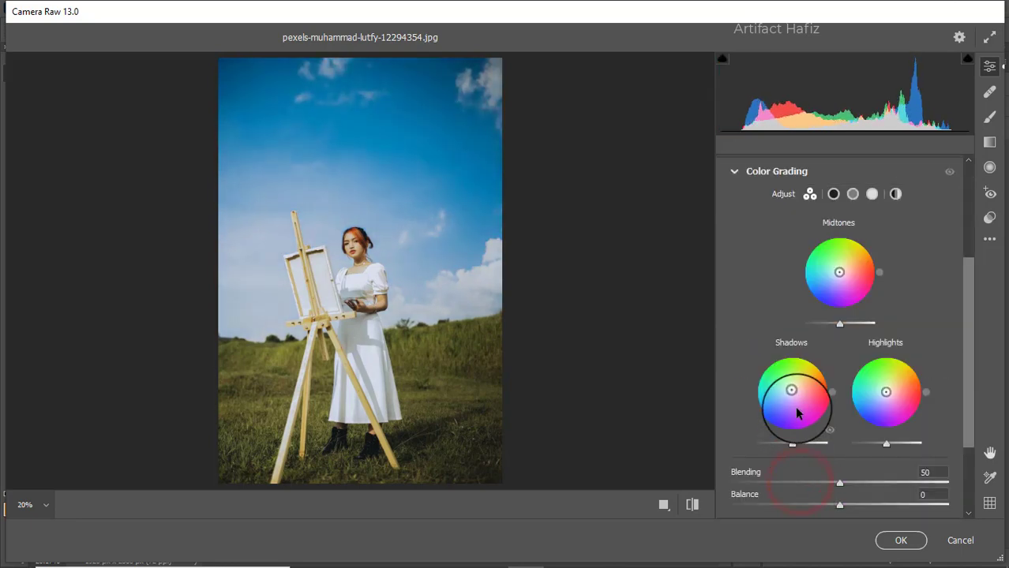
pyautogui.moveTo(790, 399); pyautogui.dragTo(788, 394)
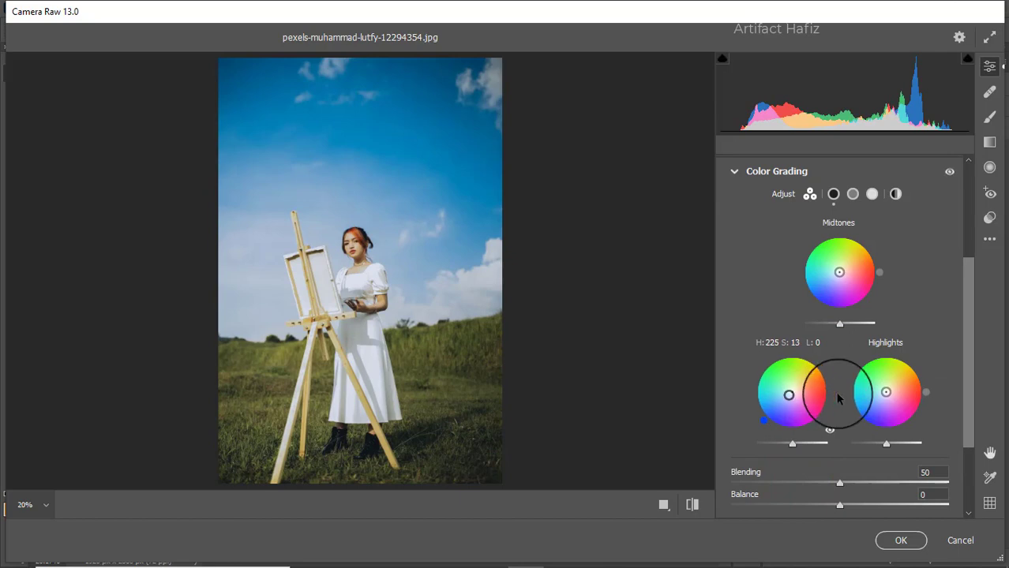
pyautogui.moveTo(885, 393); pyautogui.dragTo(883, 389)
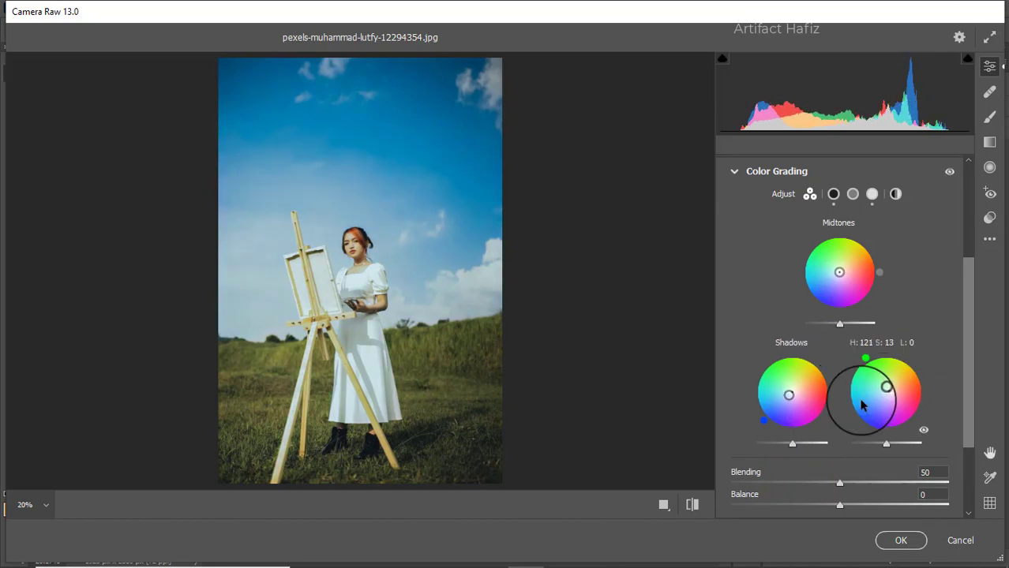
pyautogui.moveTo(763, 424); pyautogui.dragTo(824, 453)
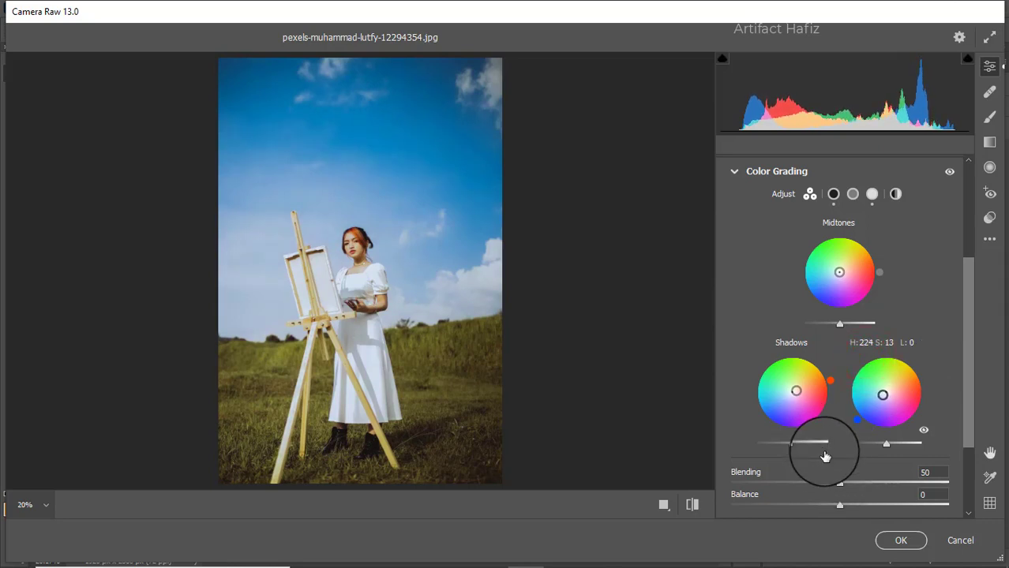
pyautogui.moveTo(839, 274); pyautogui.dragTo(872, 241)
# Return to the HSL color mixer and set the Oranges saturation to +7.
pyautogui.scroll(-3, 801, 284)
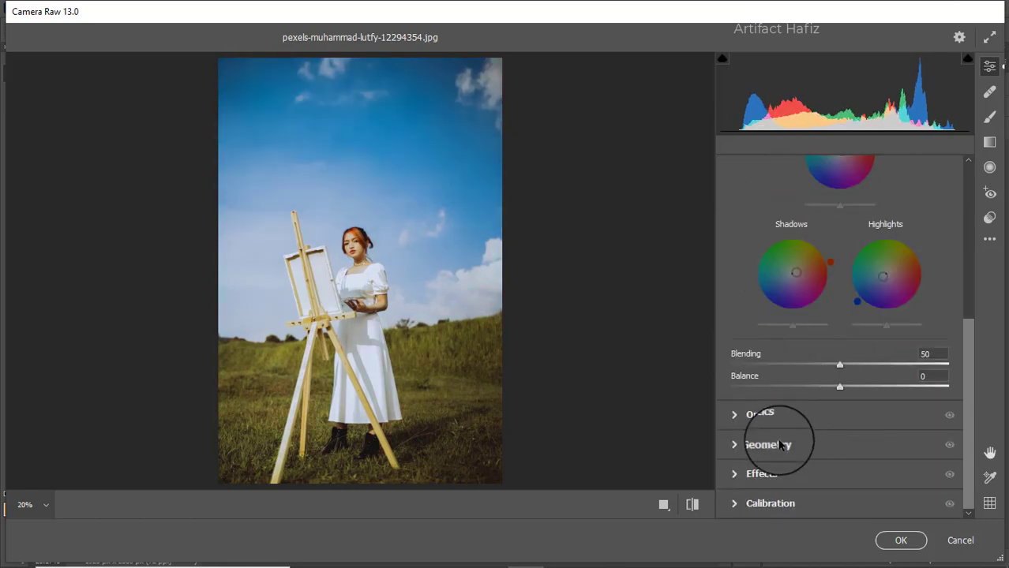
pyautogui.scroll(5, 797, 426)
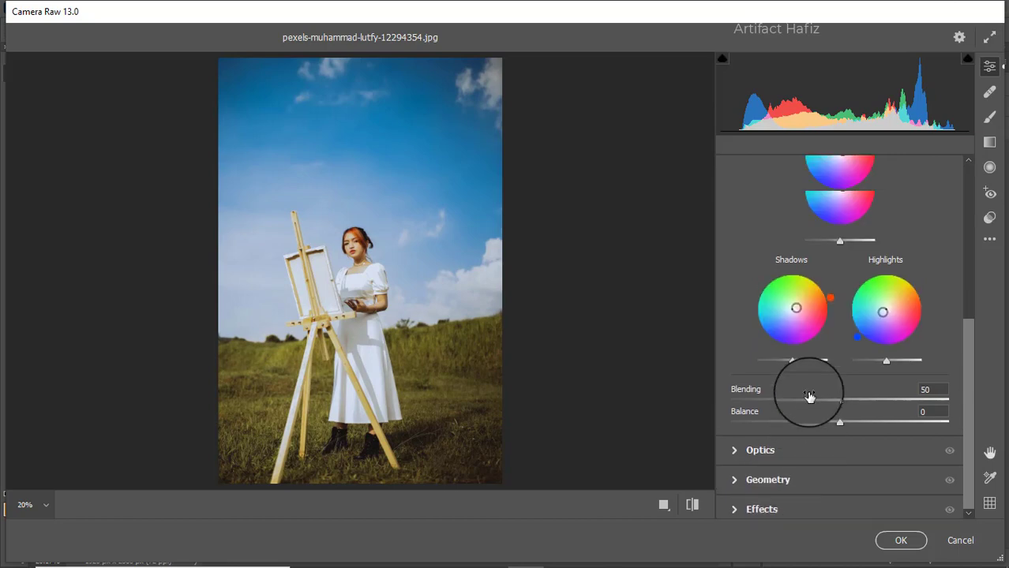
pyautogui.click(765, 272)
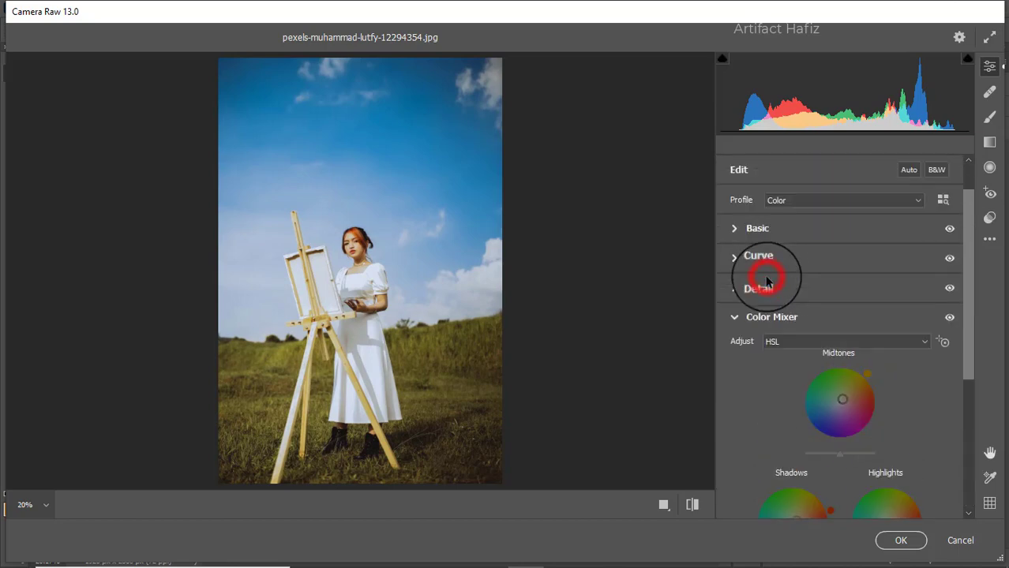
pyautogui.scroll(-3, 784, 293)
pyautogui.click(781, 265)
pyautogui.moveTo(840, 325); pyautogui.dragTo(841, 345)
pyautogui.scroll(-2, 783, 369)
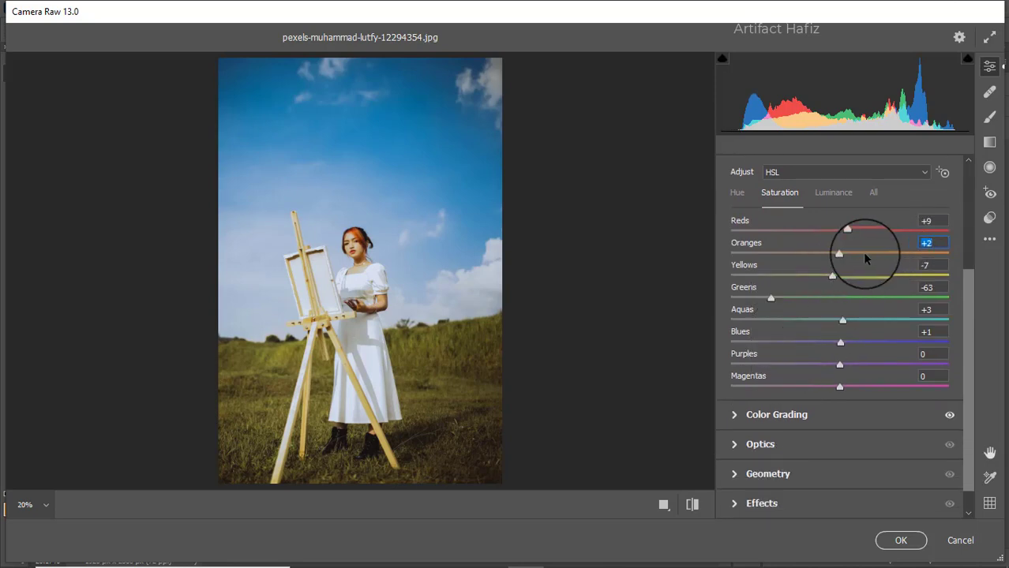
pyautogui.moveTo(843, 253); pyautogui.dragTo(851, 253)
pyautogui.scroll(-1, 811, 340)
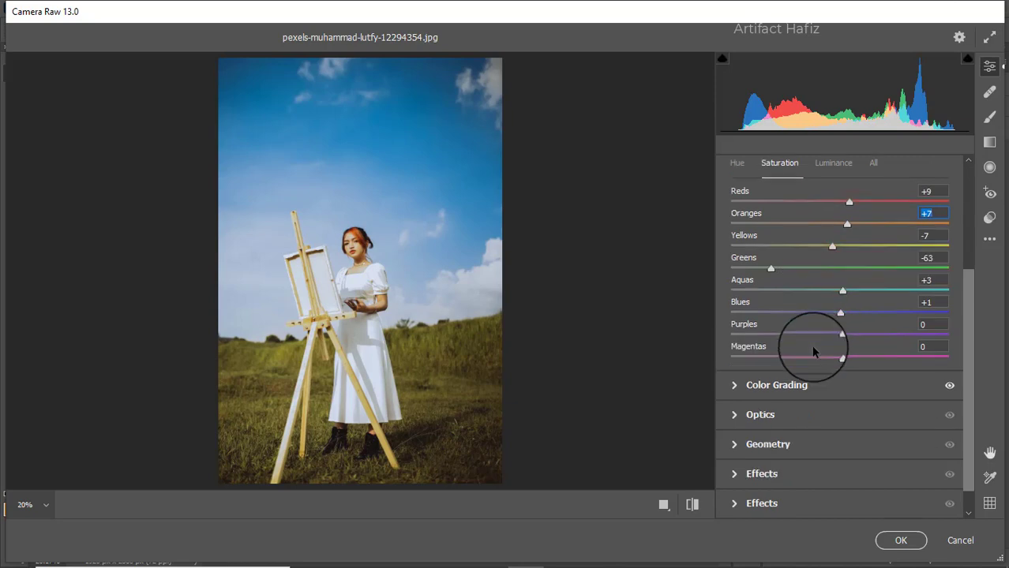
# Add a slight dark vignette to the photo with the Vignetting effect.
pyautogui.click(766, 385)
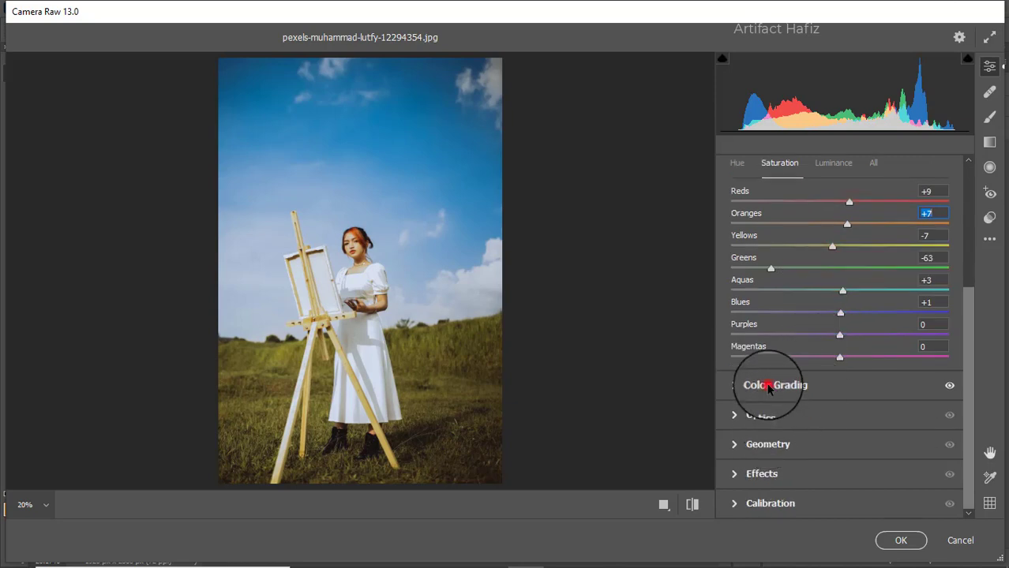
pyautogui.scroll(-1, 768, 399)
pyautogui.scroll(-2, 768, 399)
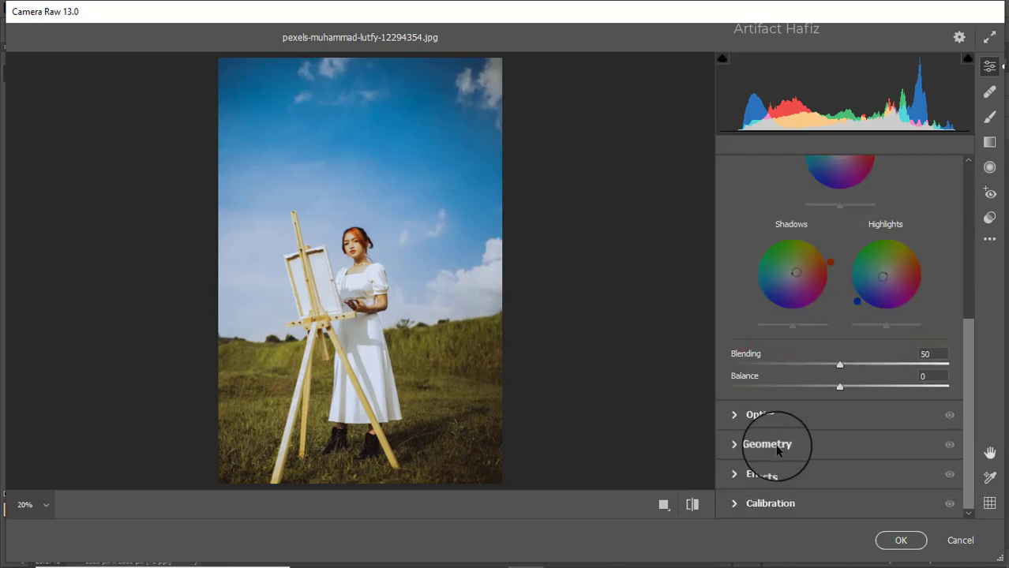
pyautogui.click(777, 474)
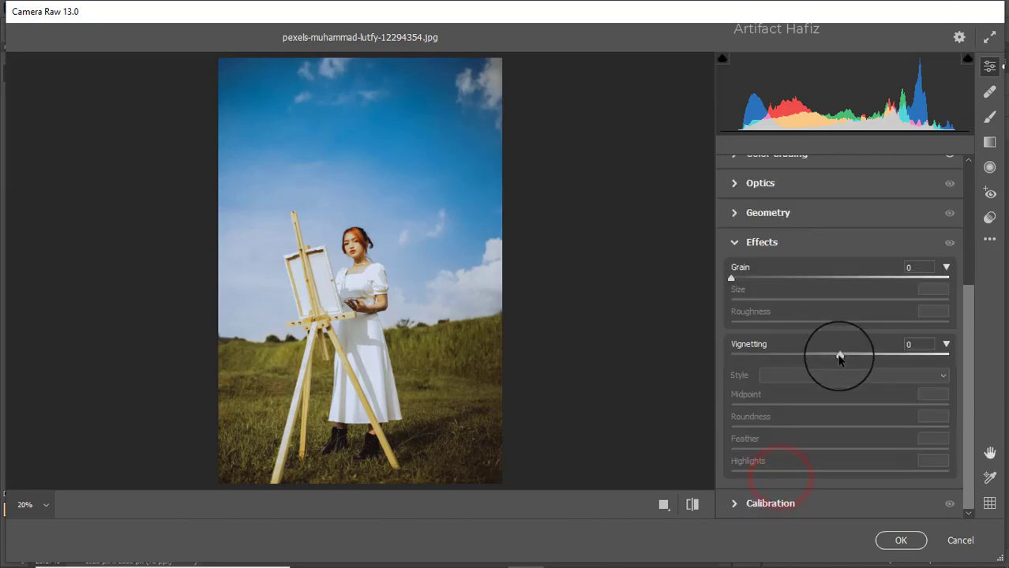
pyautogui.moveTo(839, 356); pyautogui.dragTo(836, 355)
# Calibrate the primary saturations to -12 for red, +35 for green and -12 for blue.
pyautogui.click(811, 497)
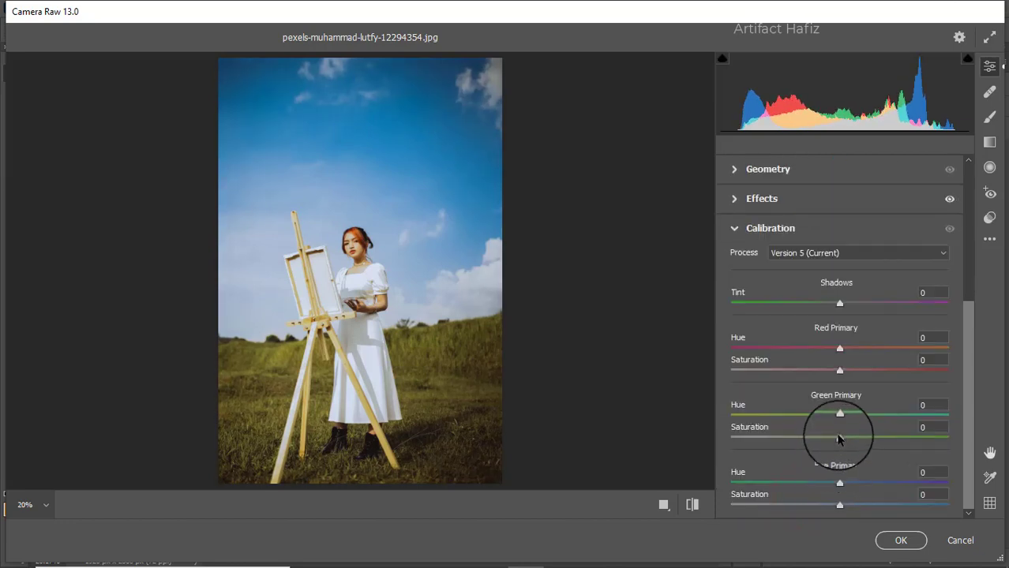
pyautogui.moveTo(839, 437); pyautogui.dragTo(879, 439)
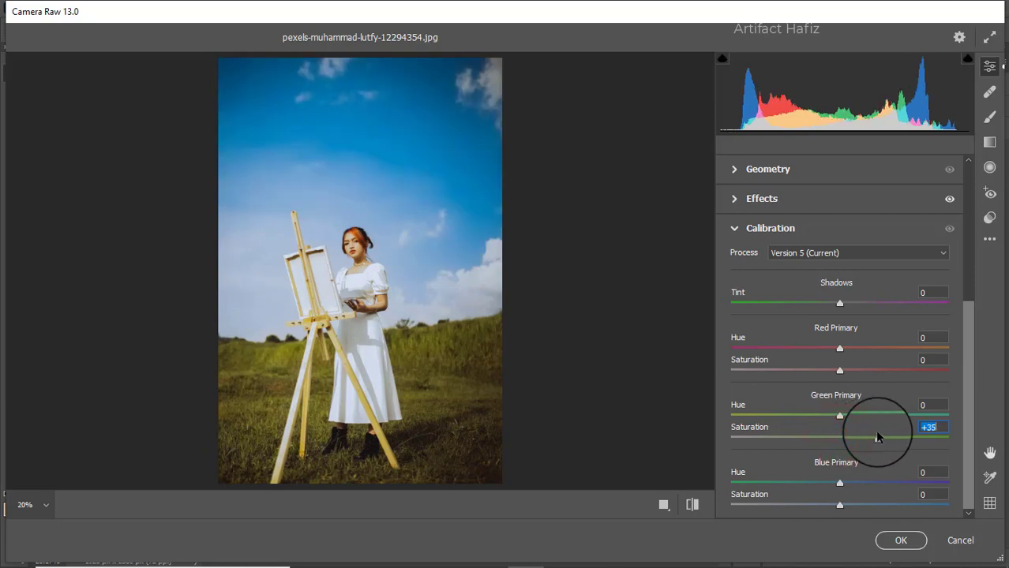
pyautogui.moveTo(839, 370); pyautogui.dragTo(827, 372)
pyautogui.moveTo(838, 505); pyautogui.dragTo(830, 507)
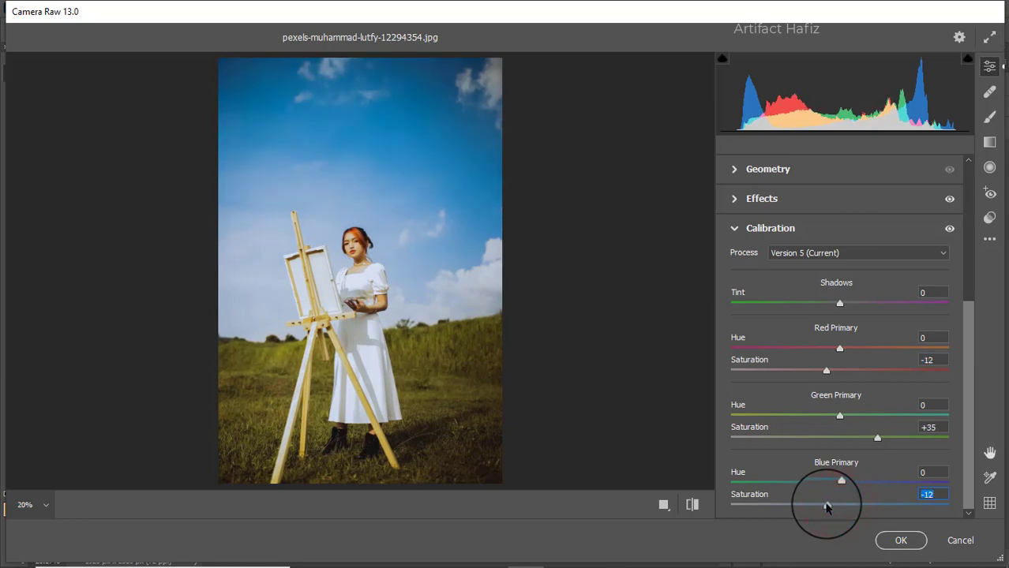
# Draw a graduated filter from the photo's bottom edge up to the horizon, with Exposure -1.05 and Temperature +22.
pyautogui.click(990, 151)
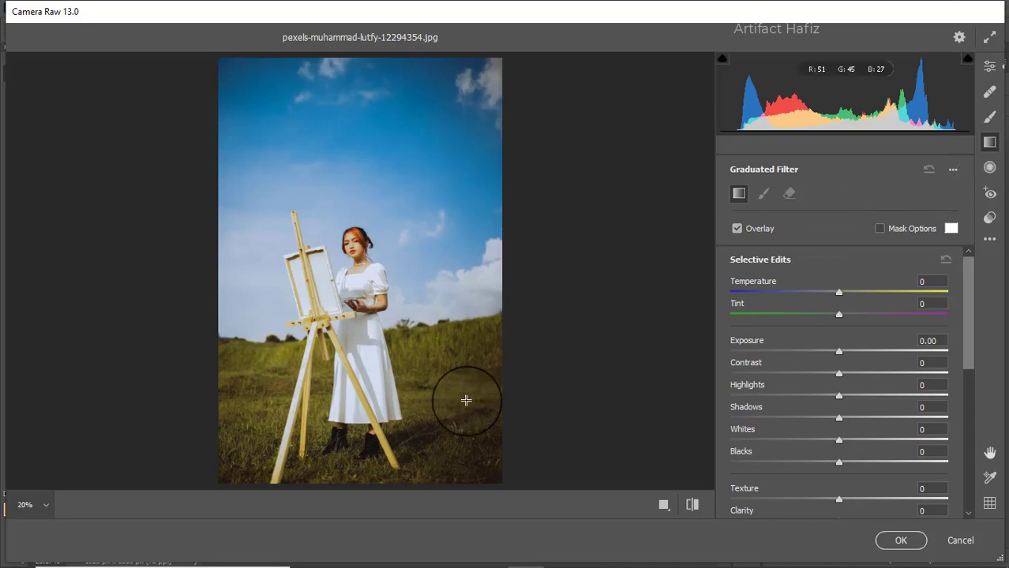
pyautogui.moveTo(332, 485); pyautogui.dragTo(324, 322)
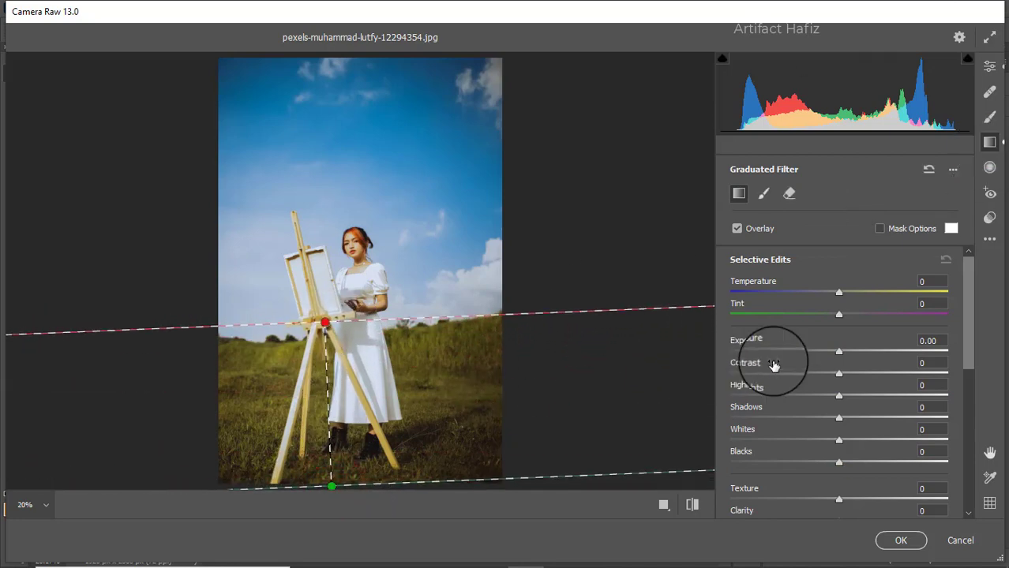
pyautogui.moveTo(839, 350); pyautogui.dragTo(810, 351)
pyautogui.moveTo(838, 293); pyautogui.dragTo(860, 293)
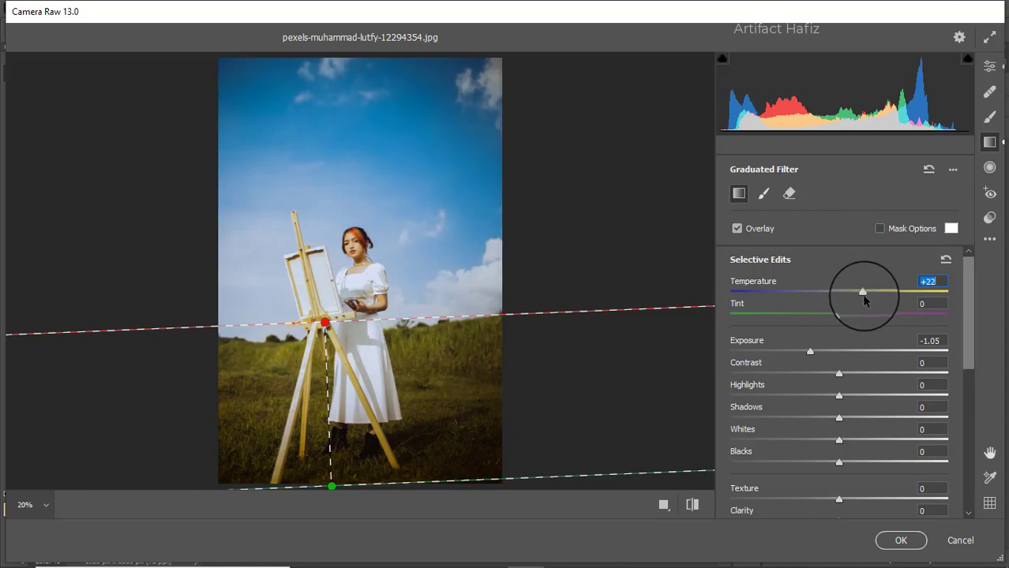
# Adjust the grass graduated filter to Exposure -1.55, Temperature +19 and Saturation -29.
pyautogui.moveTo(806, 354)
pyautogui.mouseDown()
pyautogui.moveTo(793, 355)
pyautogui.moveTo(816, 353)
pyautogui.moveTo(792, 355)
pyautogui.mouseUp()
pyautogui.moveTo(883, 292); pyautogui.dragTo(855, 309)
pyautogui.scroll(-1, 813, 409)
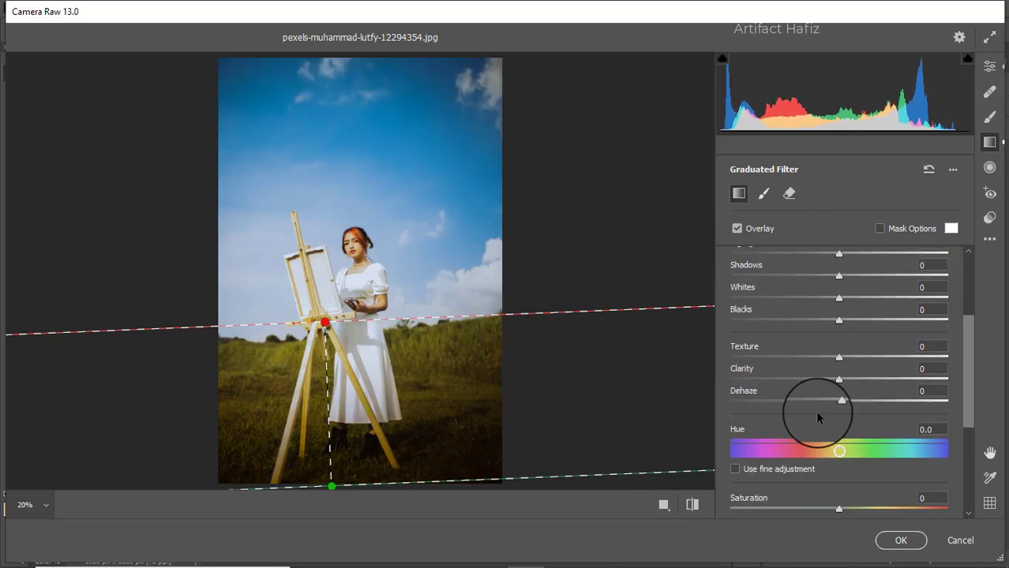
pyautogui.scroll(-1, 833, 409)
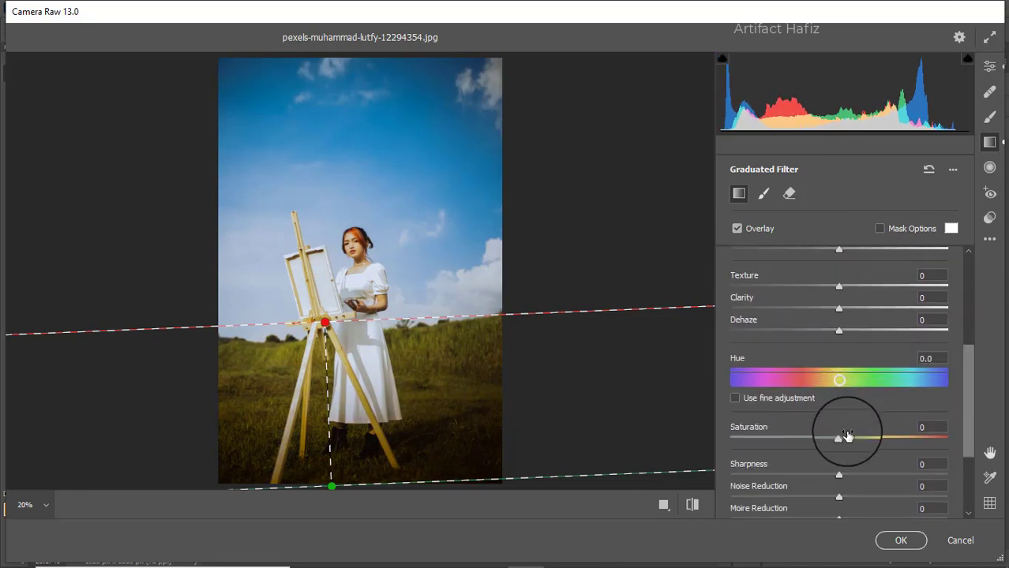
pyautogui.moveTo(837, 436); pyautogui.dragTo(797, 444)
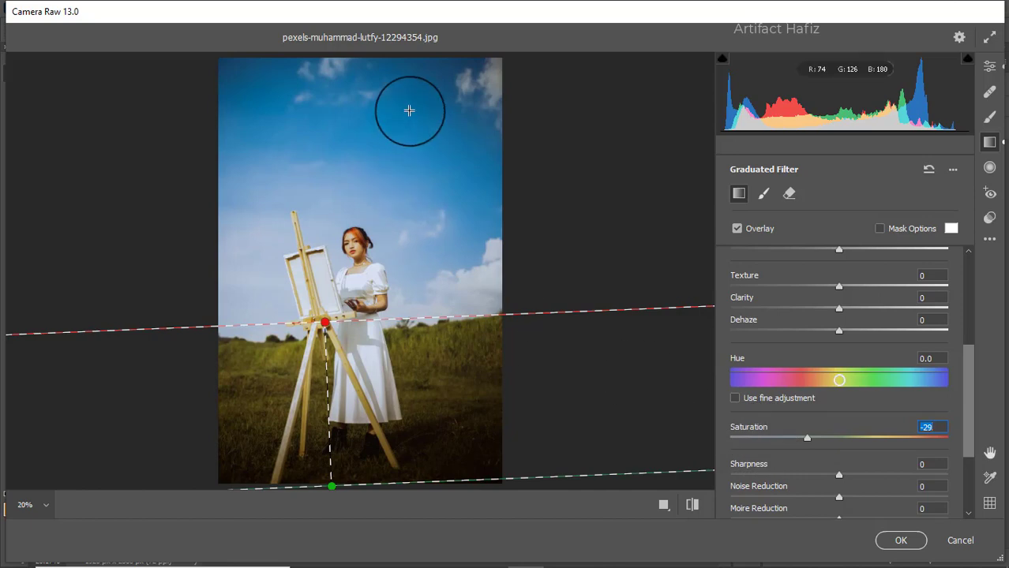
# Draw a second graduated filter from the photo's top edge down to just above the horizon, with Saturation +4.
pyautogui.moveTo(377, 65); pyautogui.dragTo(411, 294)
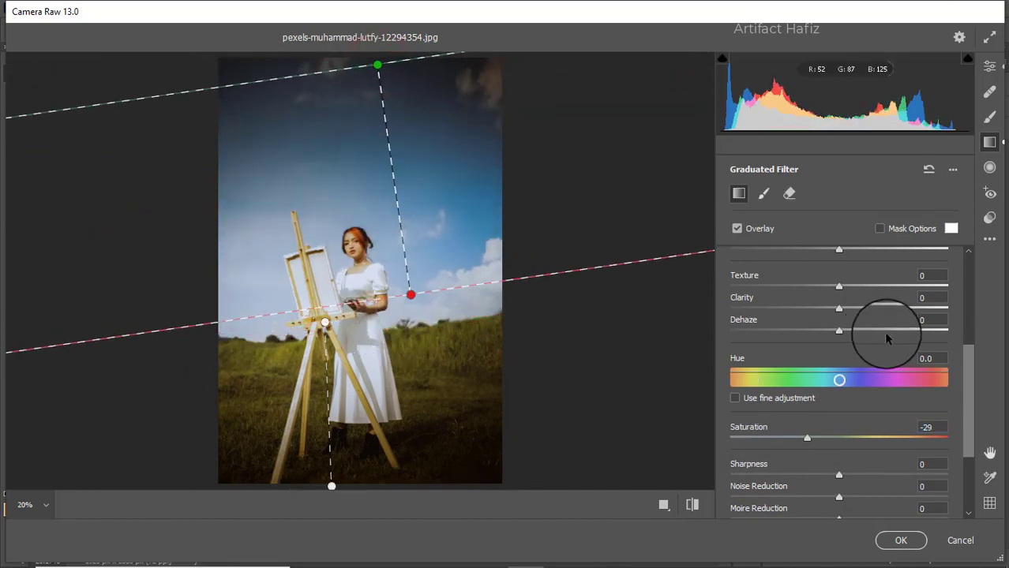
pyautogui.scroll(3, 877, 340)
pyautogui.scroll(-4, 873, 371)
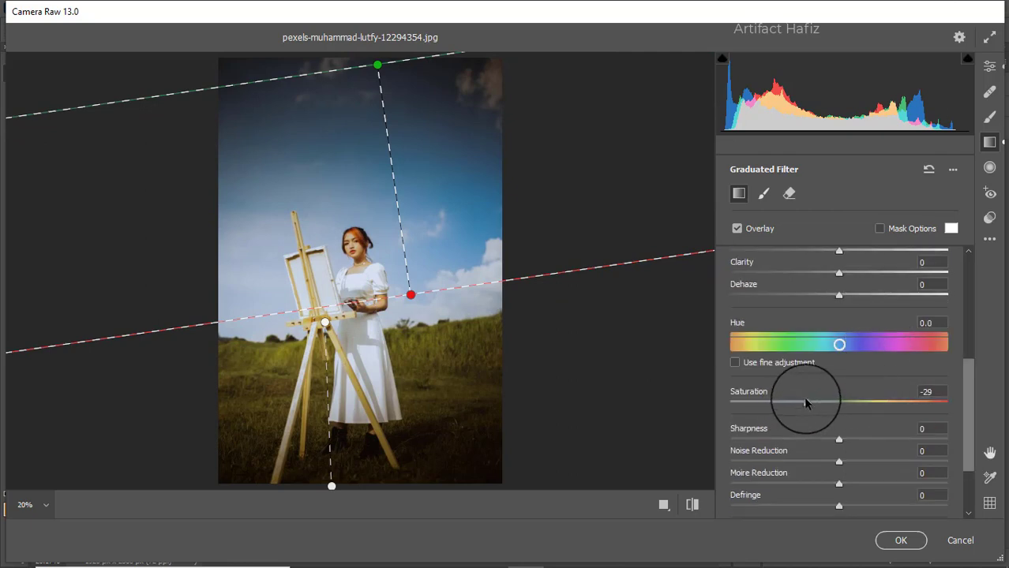
pyautogui.moveTo(806, 401); pyautogui.dragTo(843, 405)
pyautogui.click(842, 405)
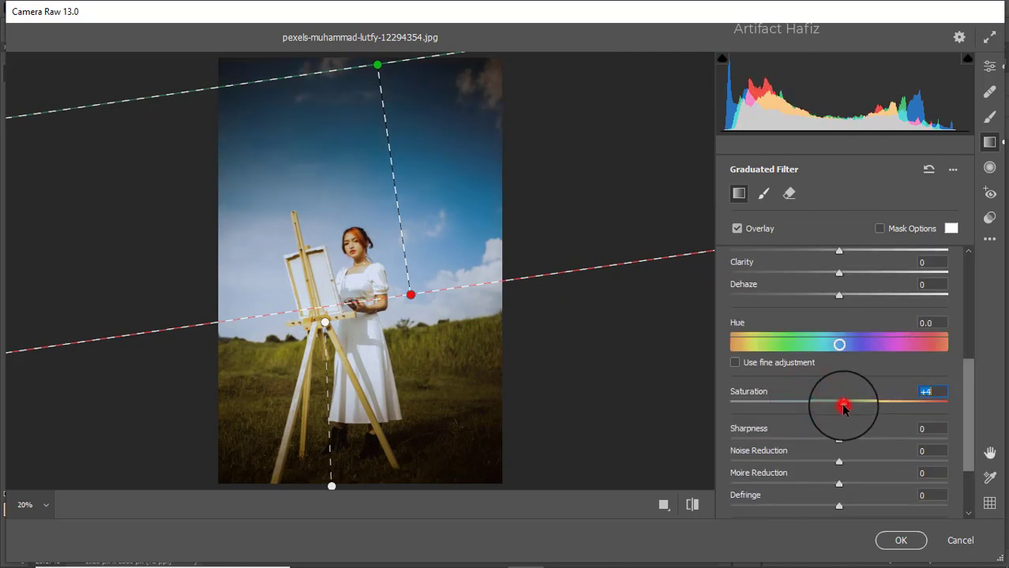
# Set the sky filter's Temperature to -63, Tint to -10 and Exposure to -0.75, and extend its lower end to the grass.
pyautogui.scroll(3, 828, 359)
pyautogui.scroll(2, 813, 351)
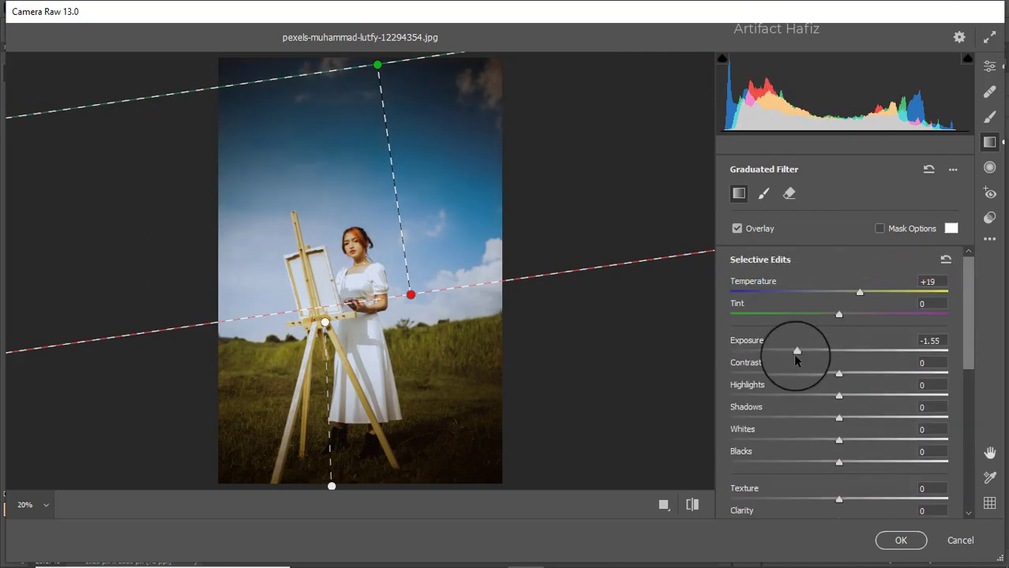
pyautogui.moveTo(796, 351); pyautogui.dragTo(839, 352)
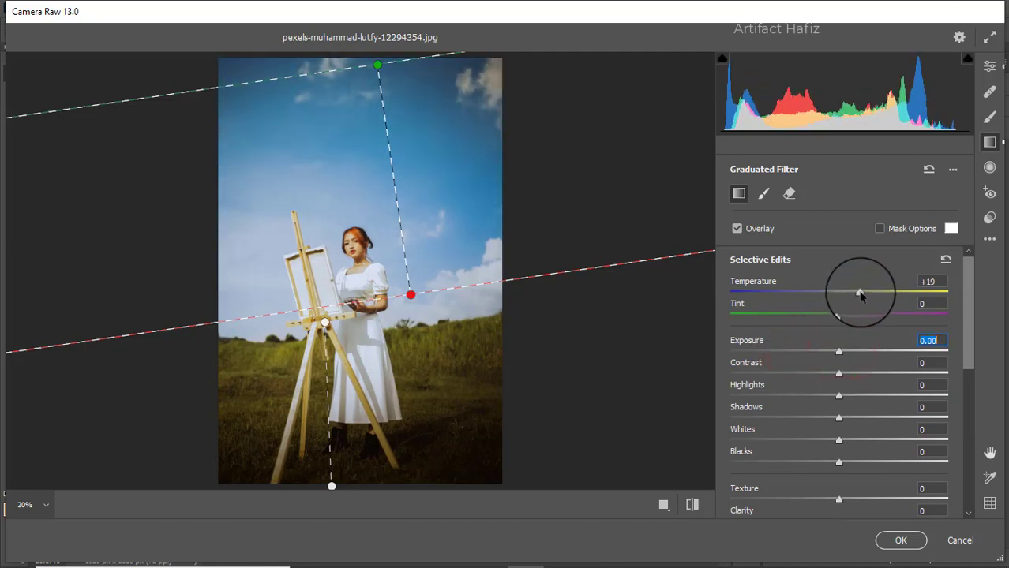
pyautogui.moveTo(860, 292); pyautogui.dragTo(772, 315)
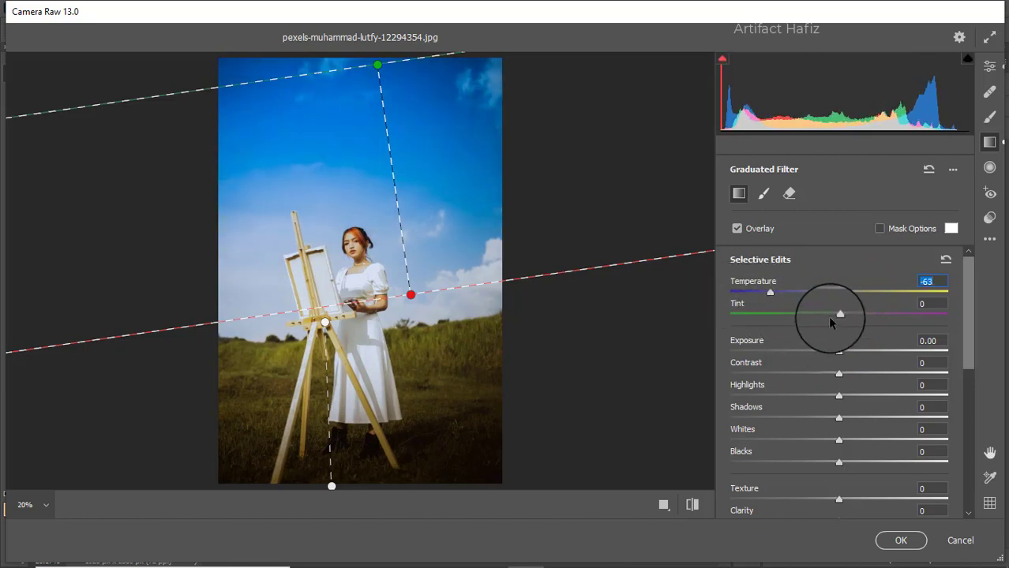
pyautogui.moveTo(838, 315)
pyautogui.mouseDown()
pyautogui.moveTo(818, 316)
pyautogui.moveTo(828, 316)
pyautogui.mouseUp()
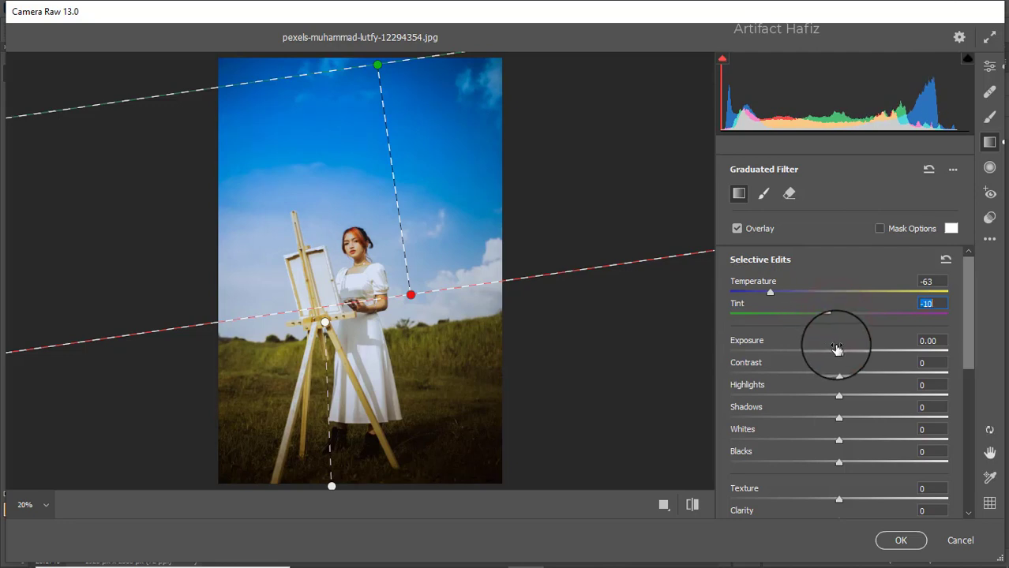
pyautogui.moveTo(838, 350); pyautogui.dragTo(817, 351)
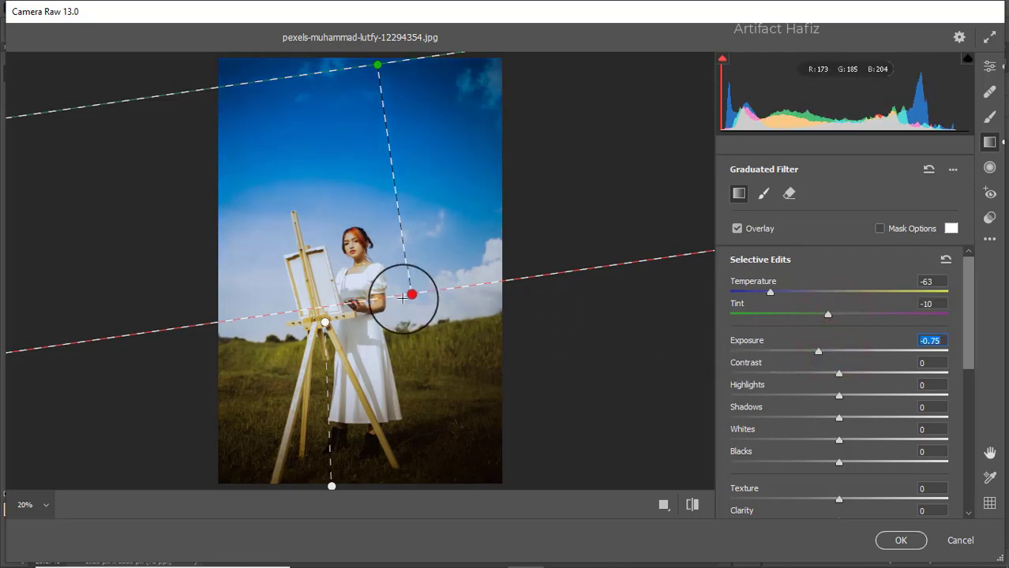
pyautogui.moveTo(413, 299); pyautogui.dragTo(407, 334)
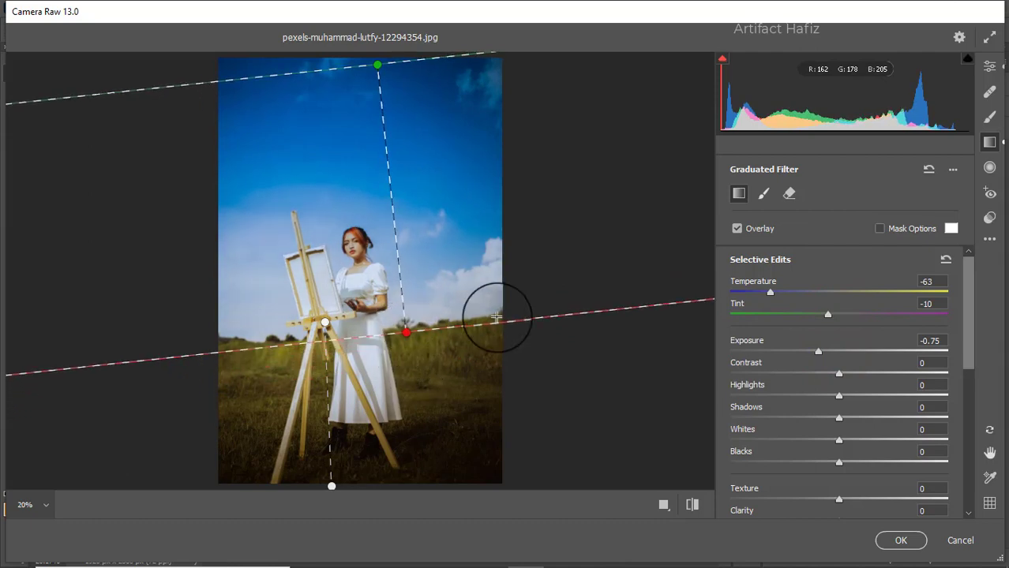
# In the HSL color mixer, set hues to Yellows -44, Greens -42, Aquas -63 and Blues -23, and Aquas and Blues luminance to -12.
pyautogui.click(990, 71)
pyautogui.scroll(1, 796, 262)
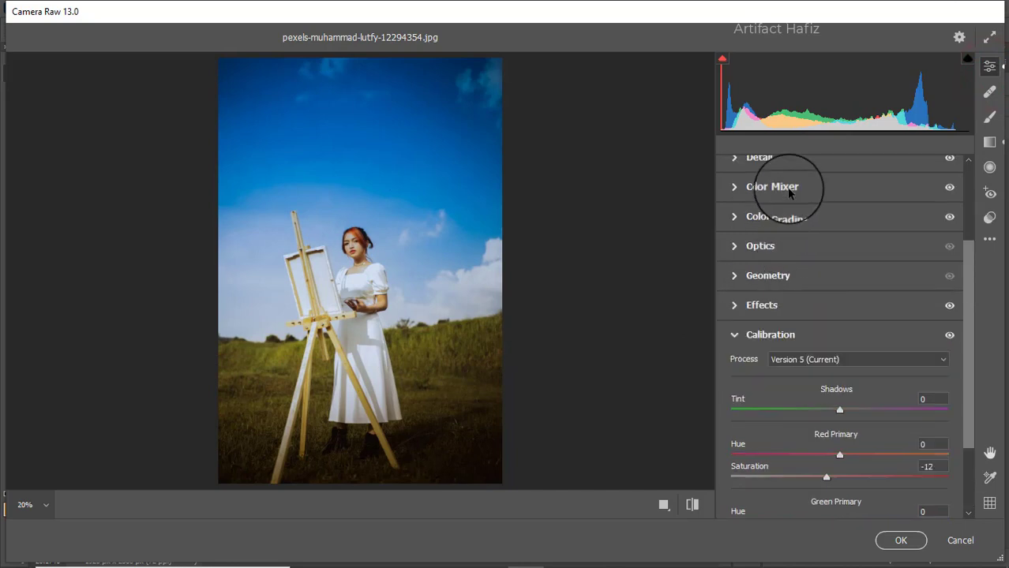
pyautogui.click(788, 187)
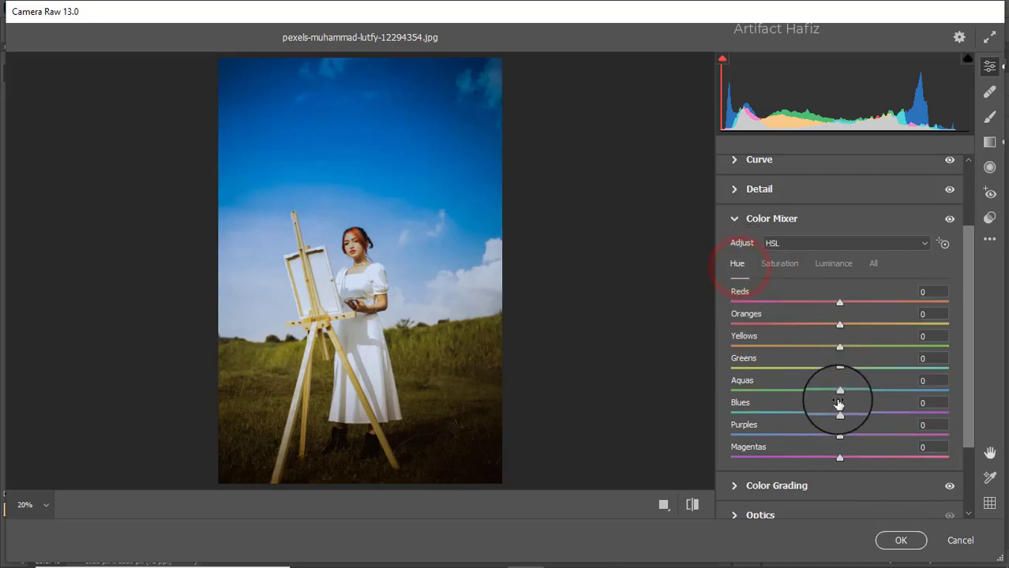
pyautogui.moveTo(839, 413)
pyautogui.mouseDown()
pyautogui.moveTo(745, 412)
pyautogui.moveTo(821, 414)
pyautogui.mouseUp()
pyautogui.moveTo(841, 370); pyautogui.dragTo(746, 371)
pyautogui.moveTo(834, 387); pyautogui.dragTo(788, 388)
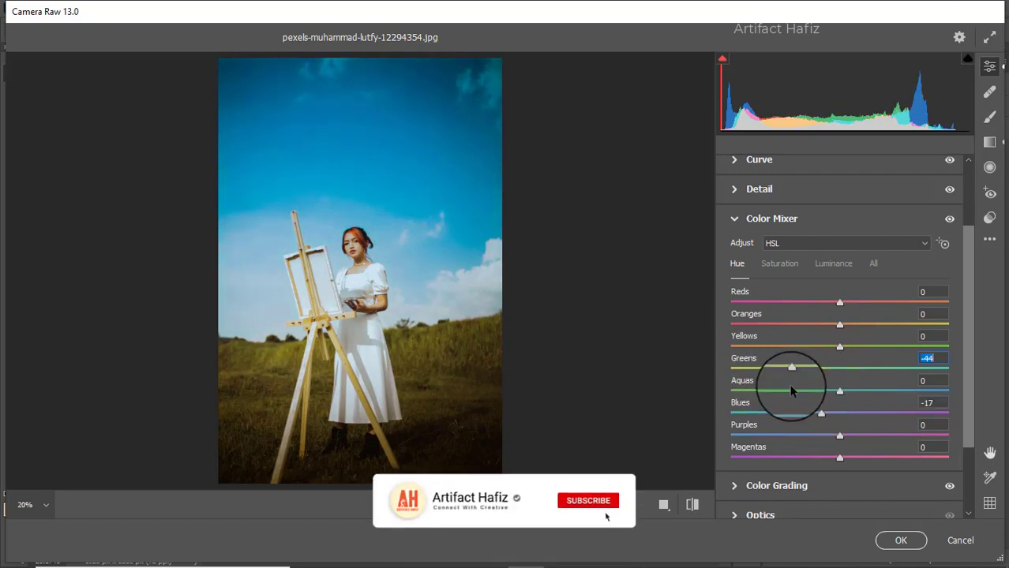
pyautogui.moveTo(840, 348); pyautogui.dragTo(793, 349)
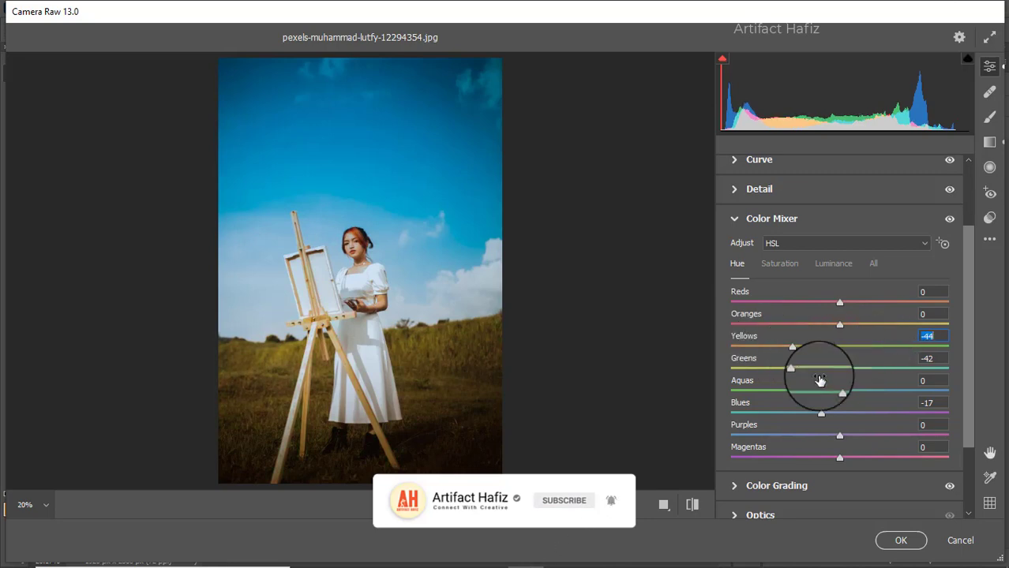
pyautogui.moveTo(820, 415); pyautogui.dragTo(769, 393)
pyautogui.click(832, 263)
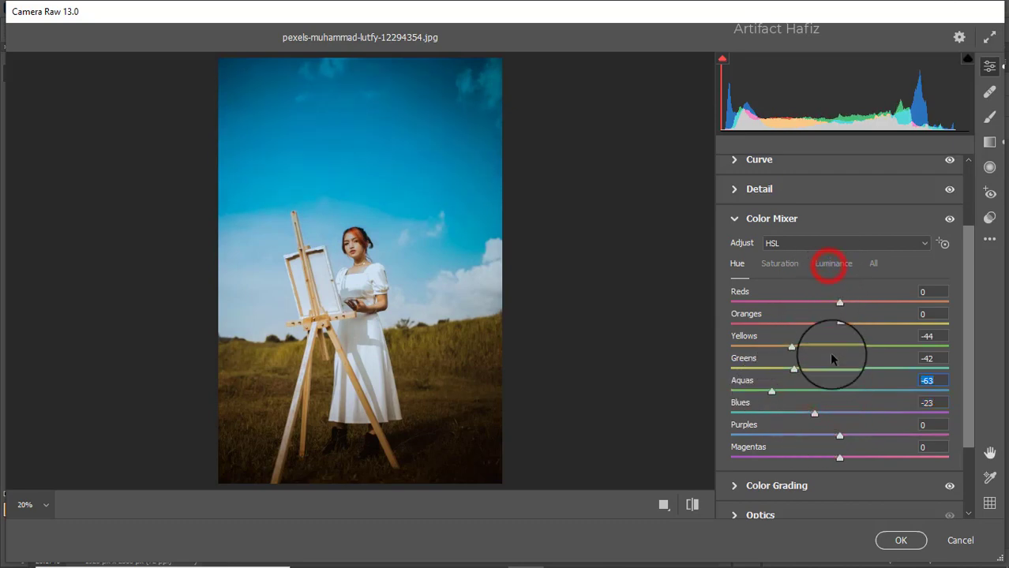
pyautogui.moveTo(836, 416)
pyautogui.mouseDown()
pyautogui.moveTo(793, 413)
pyautogui.moveTo(807, 411)
pyautogui.moveTo(792, 389)
pyautogui.moveTo(770, 389)
pyautogui.moveTo(843, 389)
pyautogui.moveTo(764, 392)
pyautogui.moveTo(813, 401)
pyautogui.moveTo(766, 413)
pyautogui.moveTo(826, 419)
pyautogui.mouseUp()
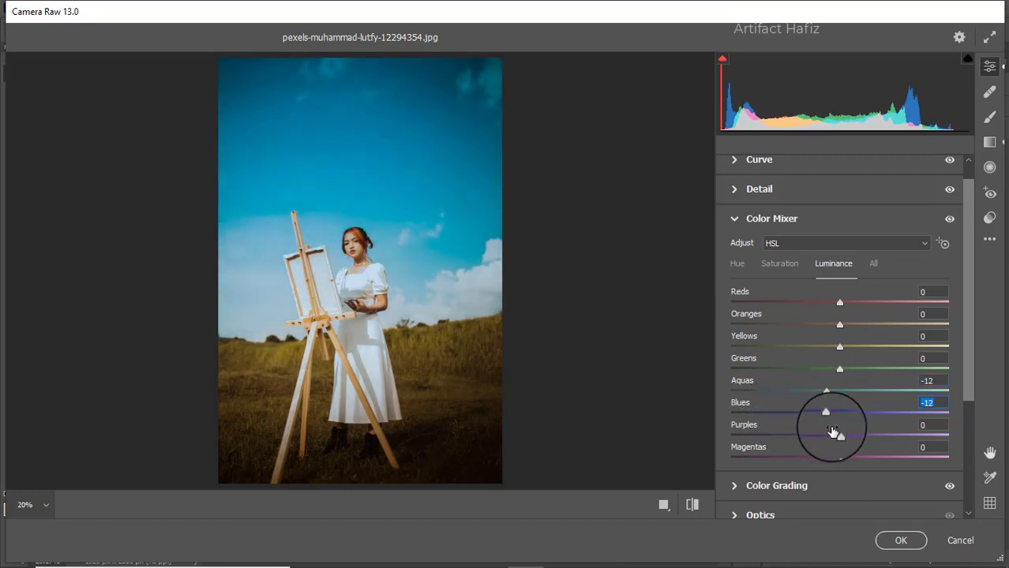
# Strengthen the dark vignette by setting the Vignetting effect to about -24.
pyautogui.scroll(-3, 884, 386)
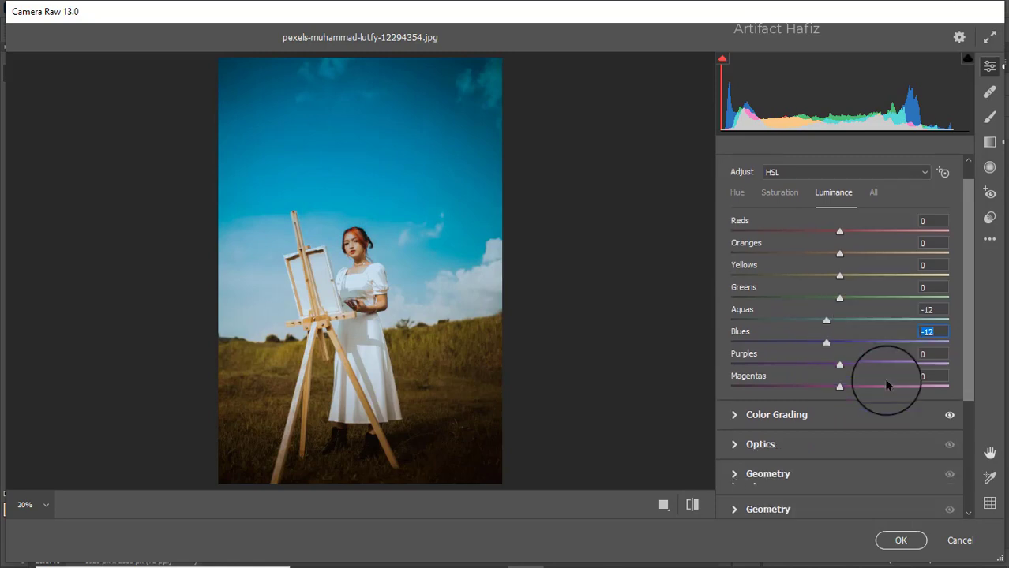
pyautogui.click(763, 474)
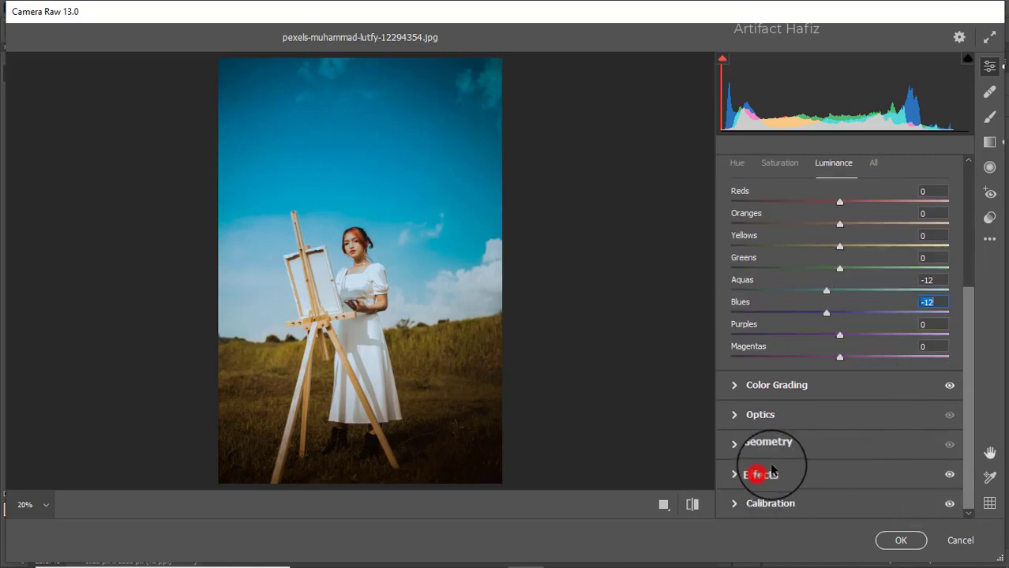
pyautogui.moveTo(833, 353); pyautogui.dragTo(823, 354)
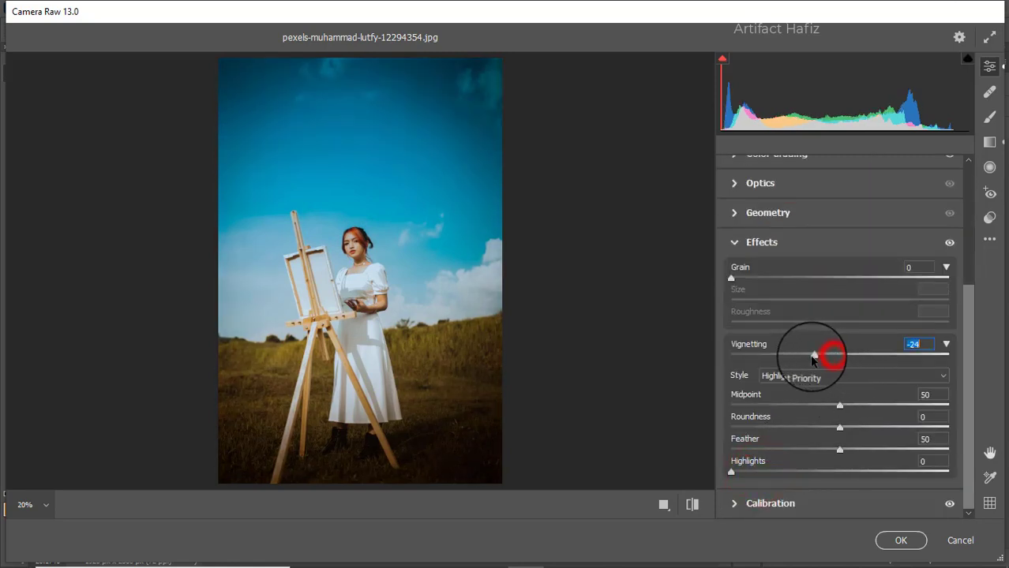
# Set the Basic adjustments to Exposure -0.85, Whites +46 and Blacks +41, raise the Shadows strongly, and apply the Camera Raw filter.
pyautogui.scroll(6, 826, 352)
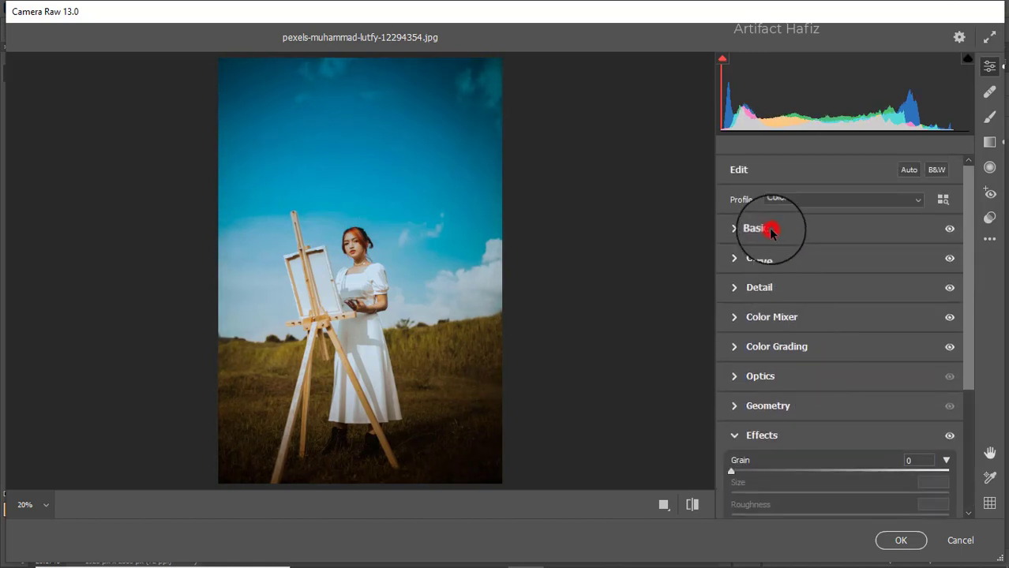
pyautogui.click(770, 228)
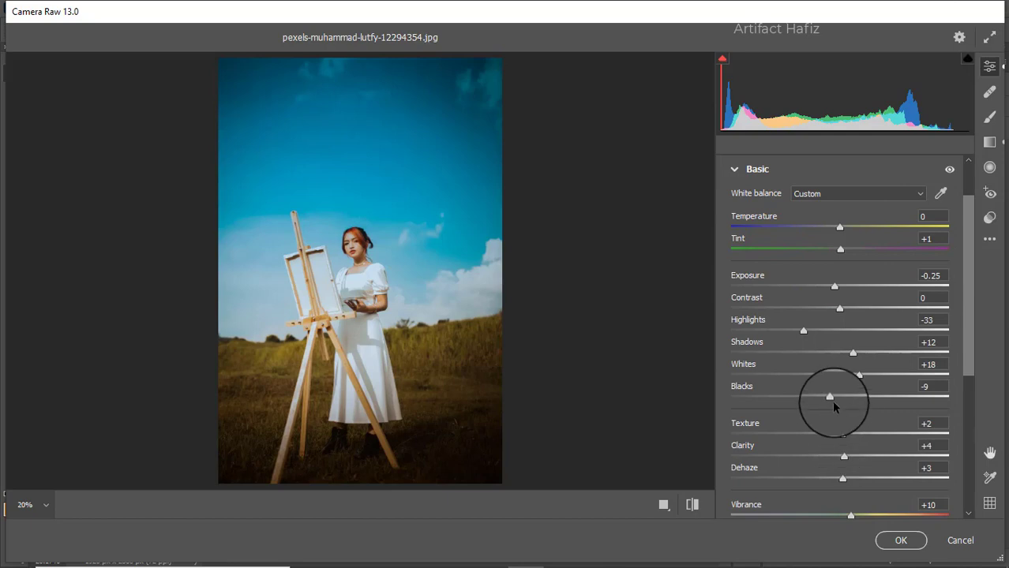
pyautogui.moveTo(828, 399)
pyautogui.mouseDown()
pyautogui.moveTo(816, 398)
pyautogui.moveTo(883, 401)
pyautogui.moveTo(846, 403)
pyautogui.mouseUp()
pyautogui.moveTo(835, 287); pyautogui.dragTo(821, 299)
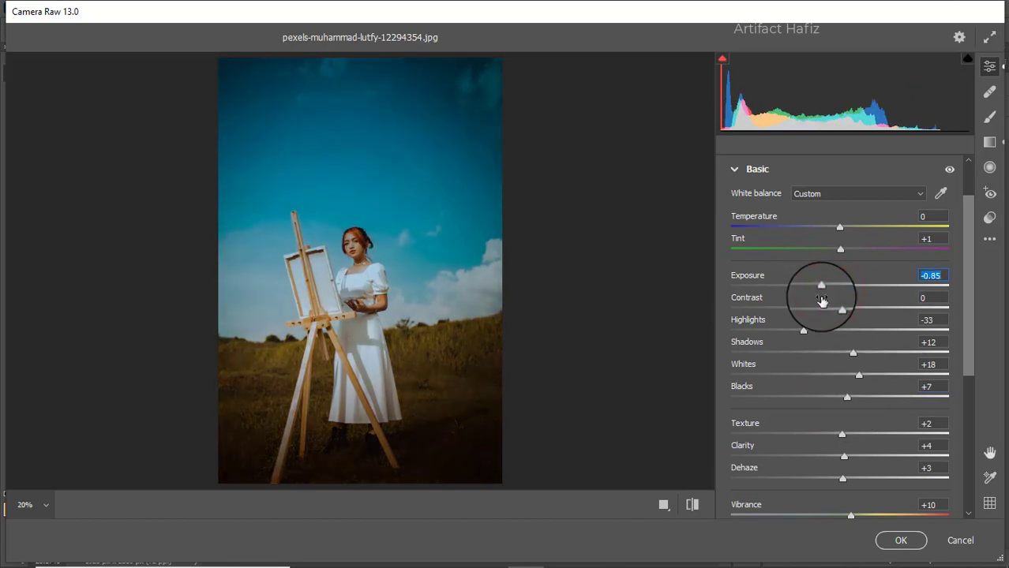
pyautogui.moveTo(858, 377); pyautogui.dragTo(890, 373)
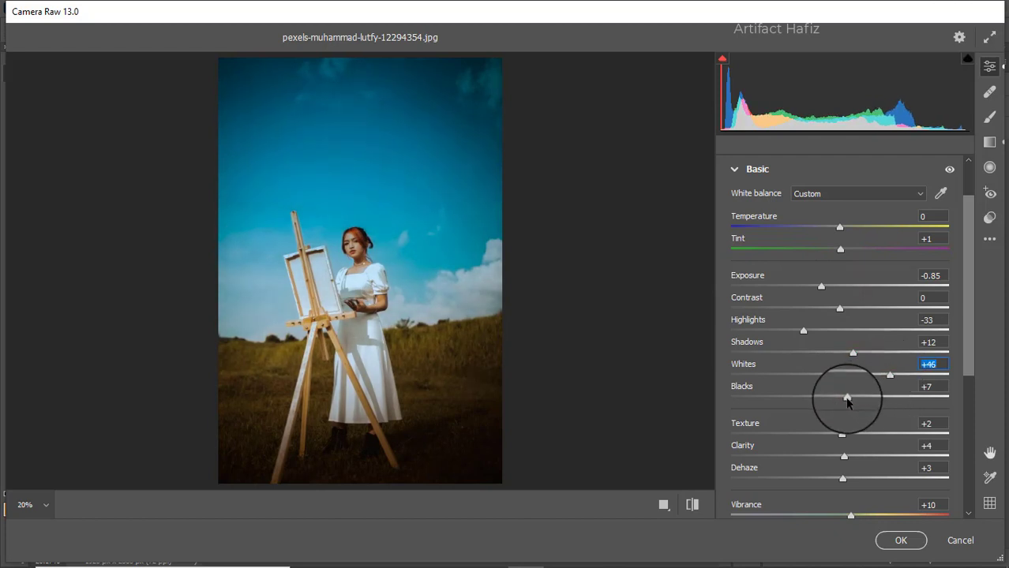
pyautogui.moveTo(845, 397); pyautogui.dragTo(886, 399)
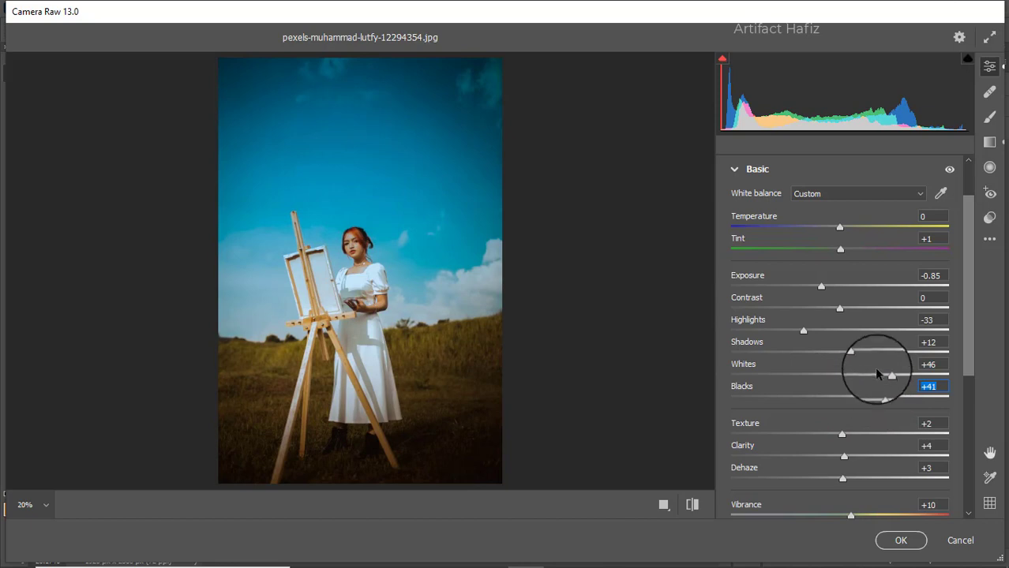
pyautogui.moveTo(852, 353); pyautogui.dragTo(901, 355)
pyautogui.click(892, 544)
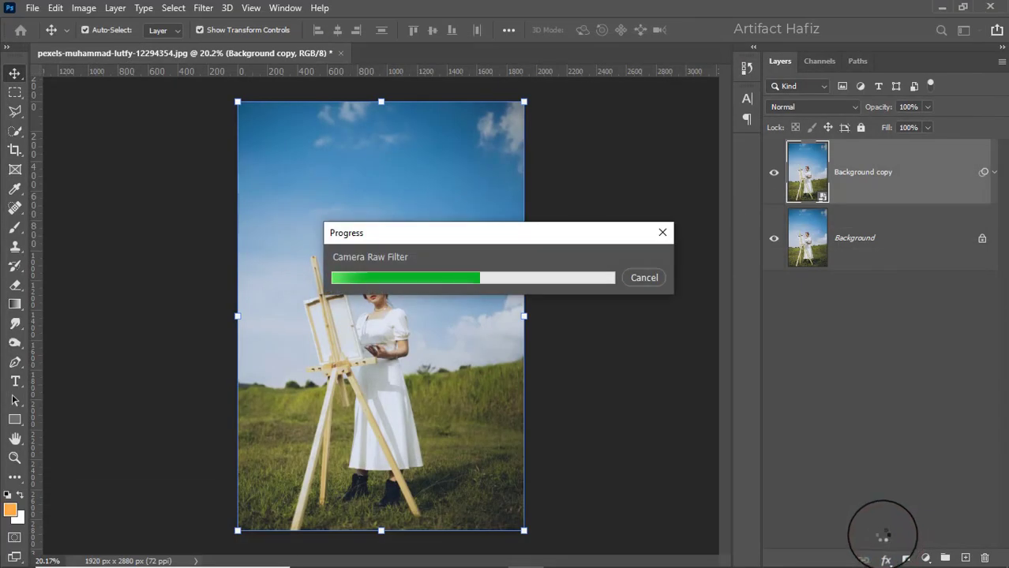
# Compare the photo before and after grading by toggling the Background copy layer's visibility.
pyautogui.click(775, 175)
pyautogui.click(776, 178)
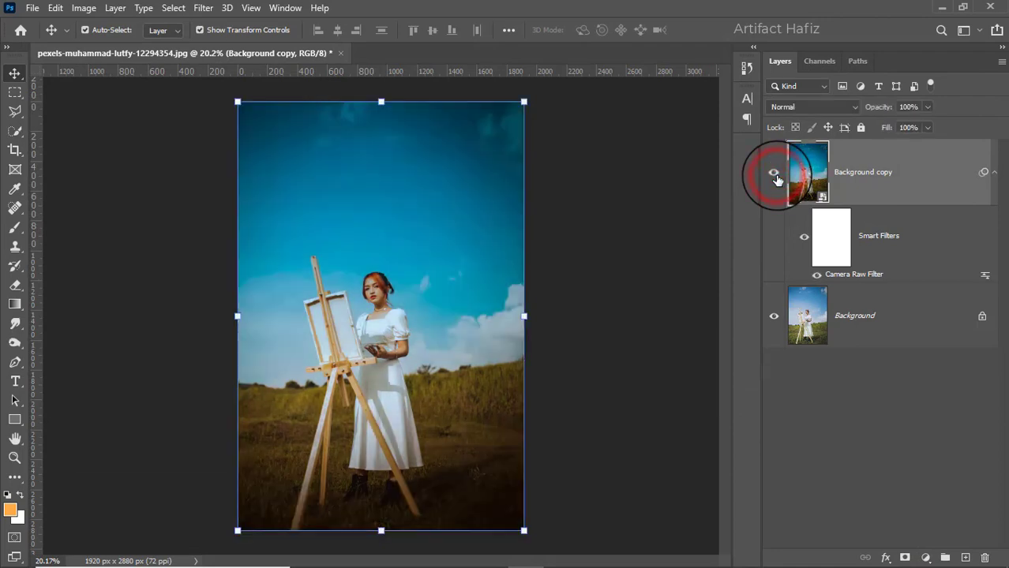
pyautogui.click(774, 174)
pyautogui.click(774, 174)
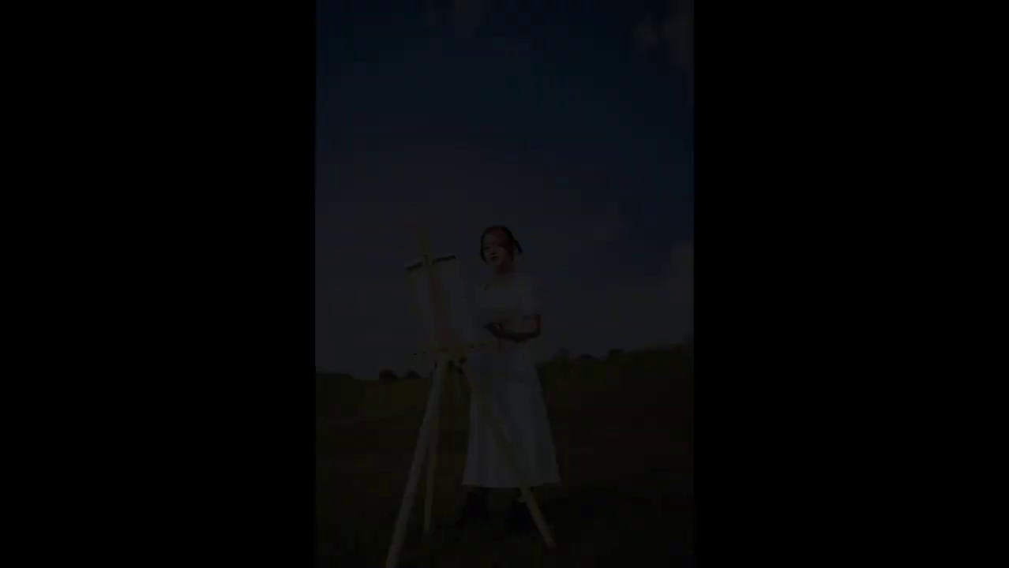